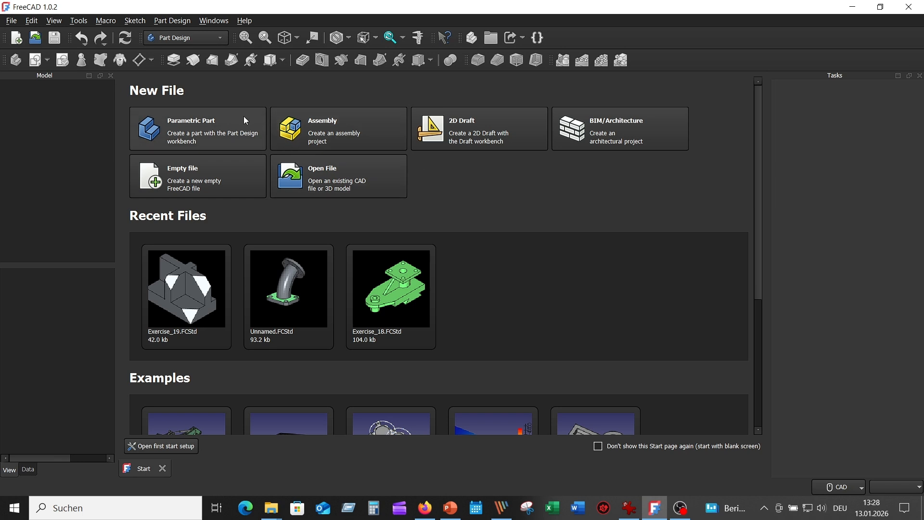
# Step: Create a new parametric part and start a sketch on the XZ base plane
pyautogui.click(197, 134)
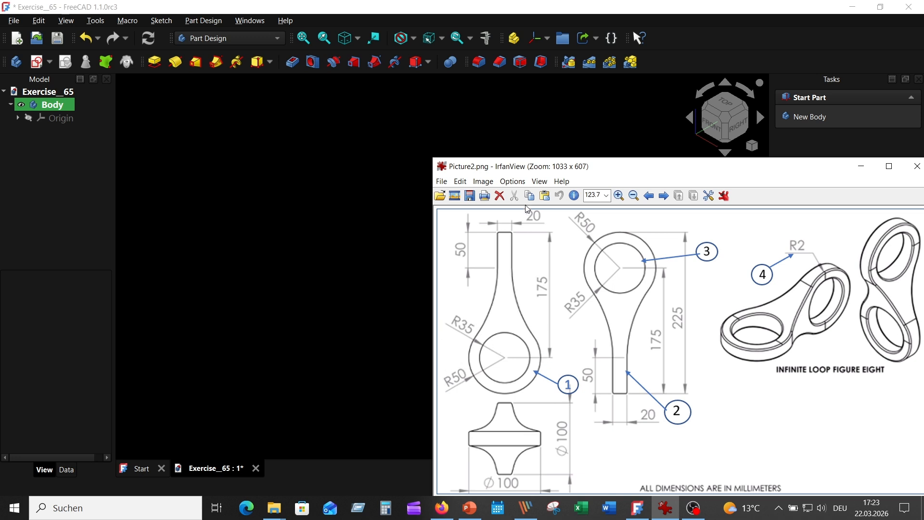
pyautogui.click(386, 260)
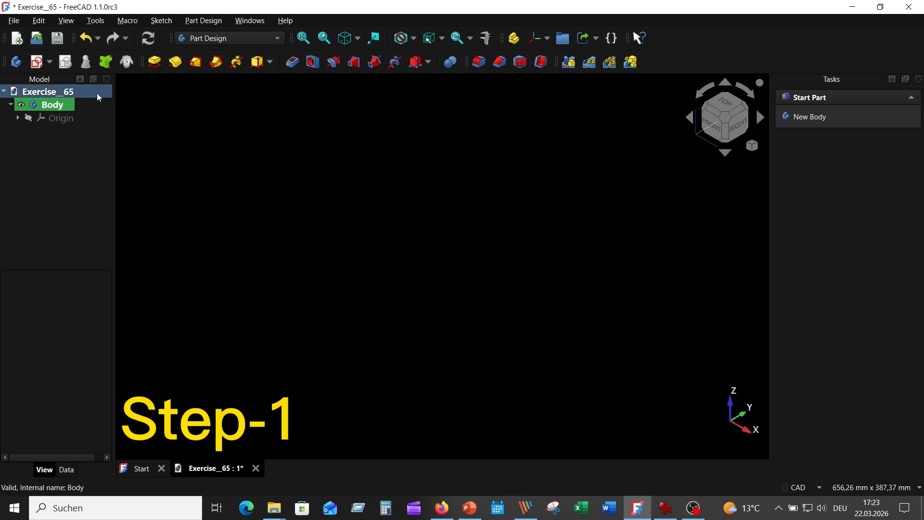
pyautogui.click(36, 61)
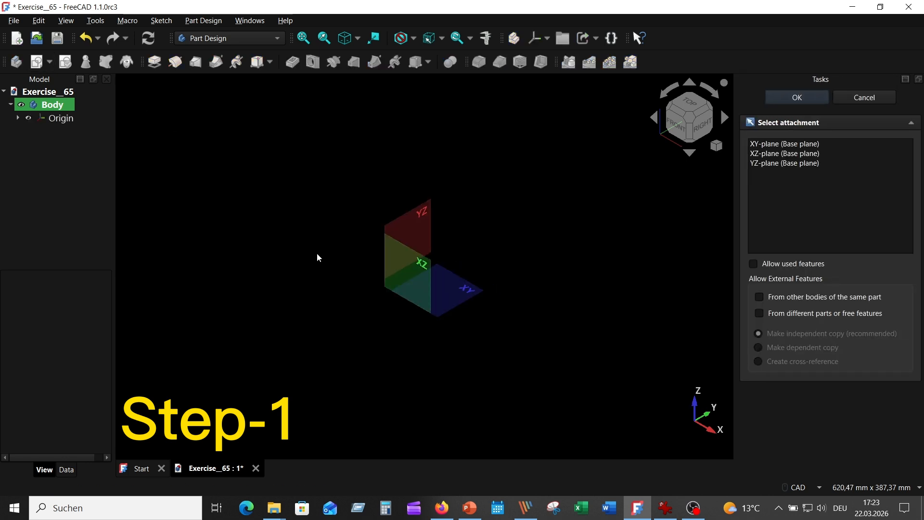
pyautogui.click(408, 260)
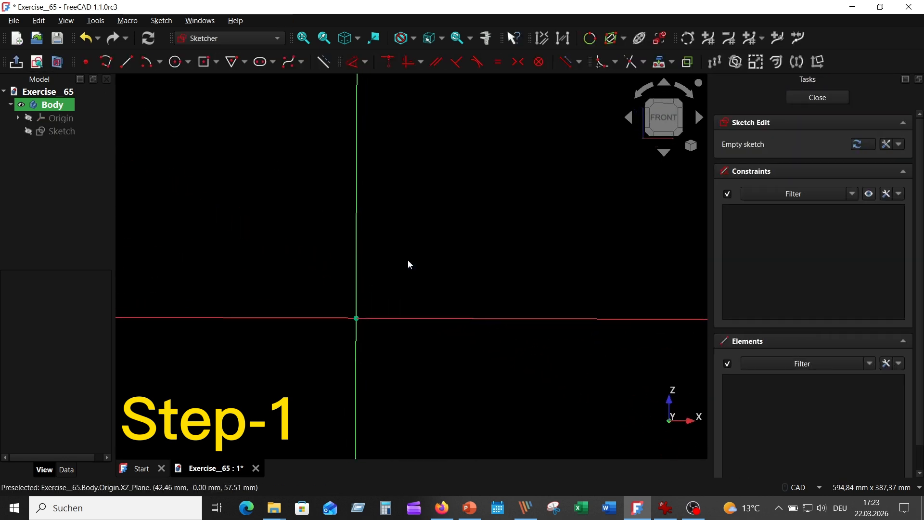
# Step: Draw concentric circles of radius 35 mm and 50 mm centred on the origin and move both radius labels to the circles' upper left
pyautogui.scroll(2, 414, 262)
pyautogui.moveTo(419, 261); pyautogui.dragTo(513, 241, button='middle')
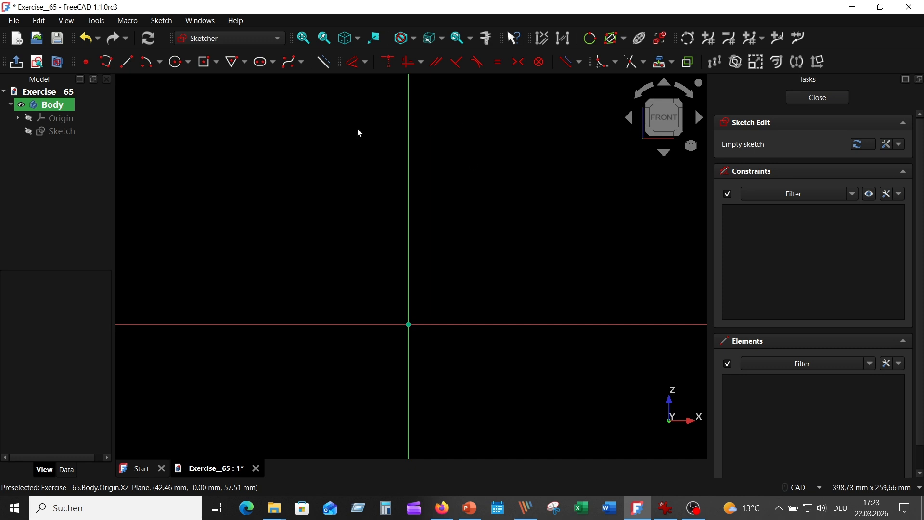
pyautogui.click(176, 61)
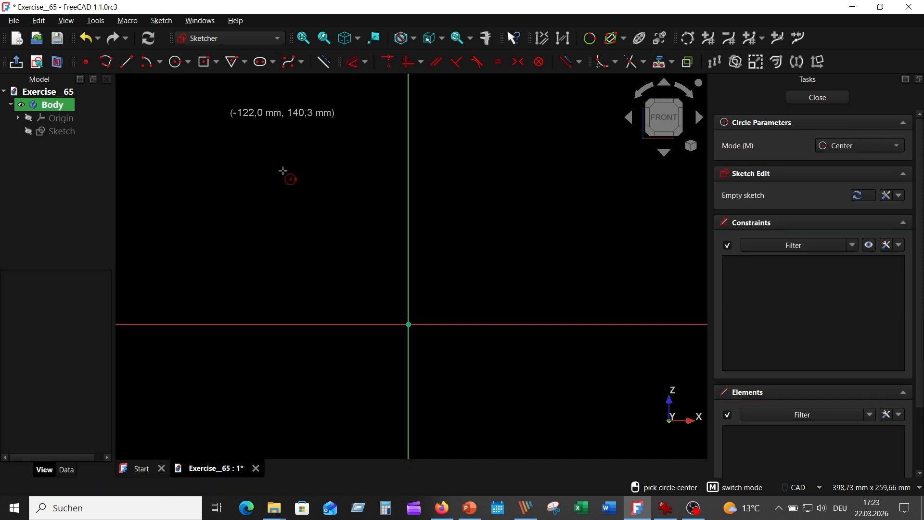
pyautogui.click(408, 323)
pyautogui.write('35')
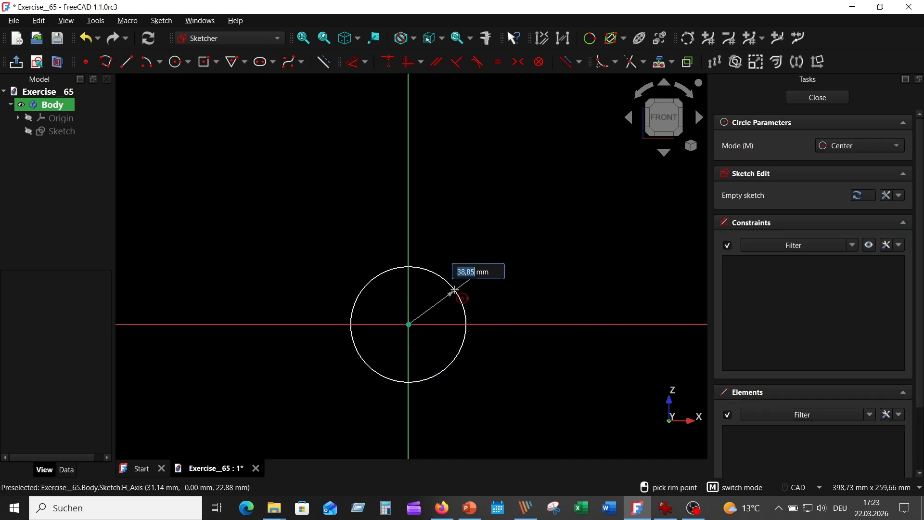
pyautogui.press('Return')
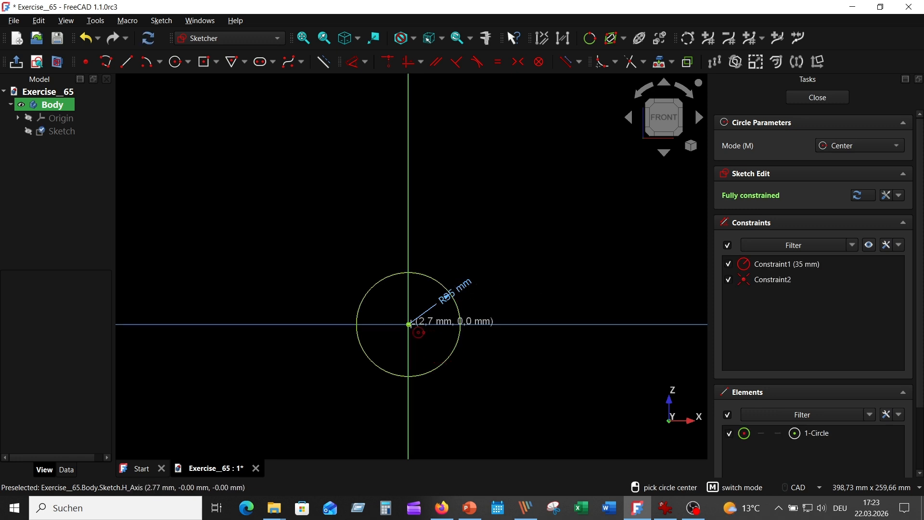
pyautogui.click(408, 324)
pyautogui.write('50')
pyautogui.press('Return')
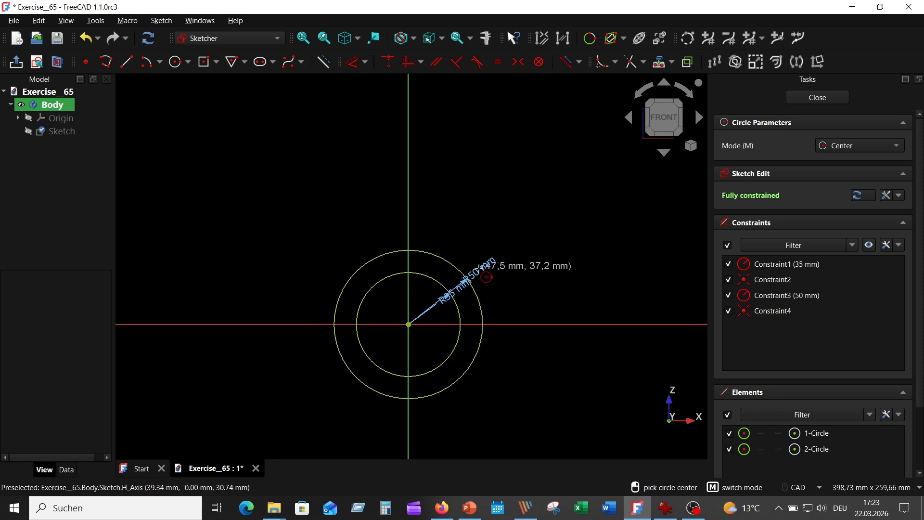
pyautogui.press('Escape')
pyautogui.moveTo(385, 256); pyautogui.dragTo(304, 249)
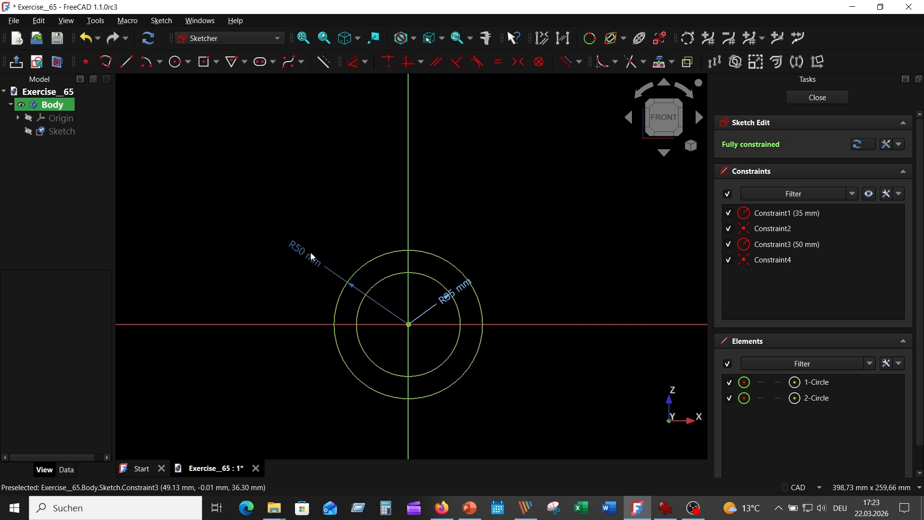
pyautogui.moveTo(450, 292); pyautogui.dragTo(297, 299)
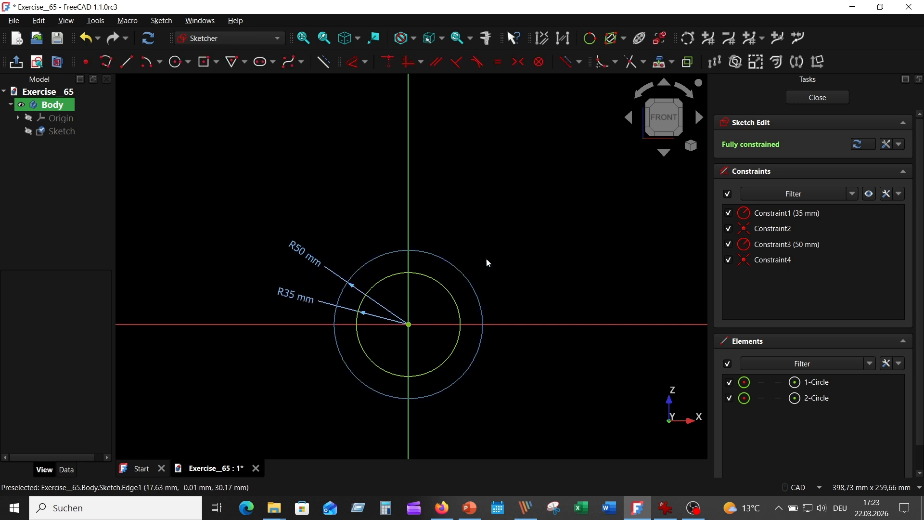
# Step: Draw a centred rectangle 20 mm wide and 50 mm high on the vertical axis, its centre about 187 mm above the origin
pyautogui.moveTo(497, 239); pyautogui.dragTo(492, 304, button='middle')
pyautogui.scroll(-2, 488, 246)
pyautogui.moveTo(488, 202); pyautogui.dragTo(482, 243, button='middle')
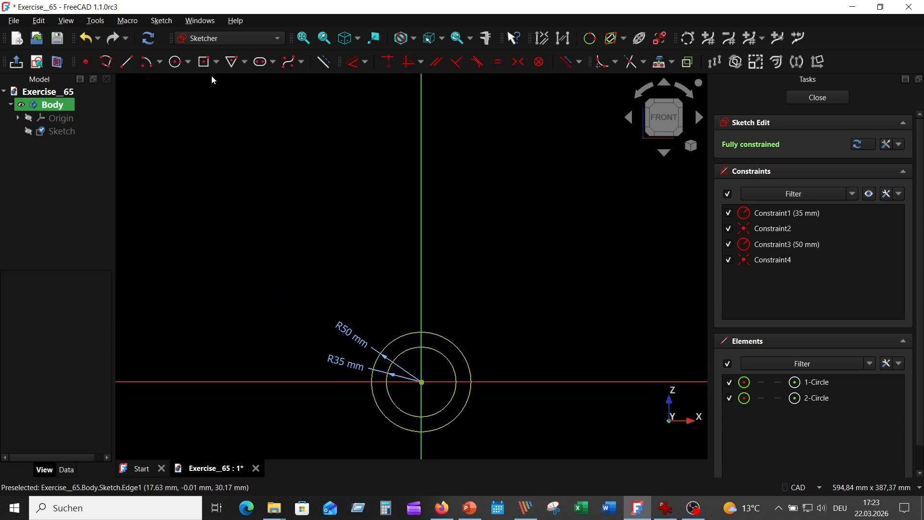
pyautogui.click(216, 62)
pyautogui.click(226, 93)
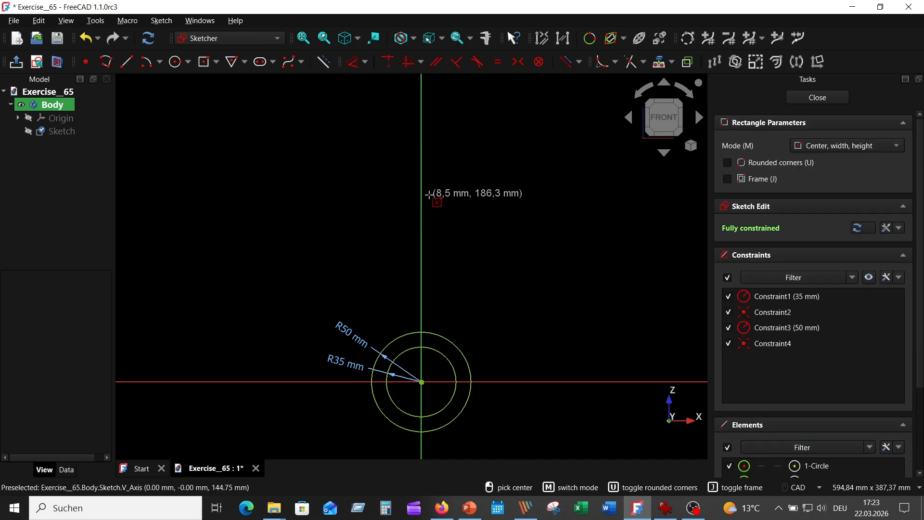
pyautogui.click(421, 195)
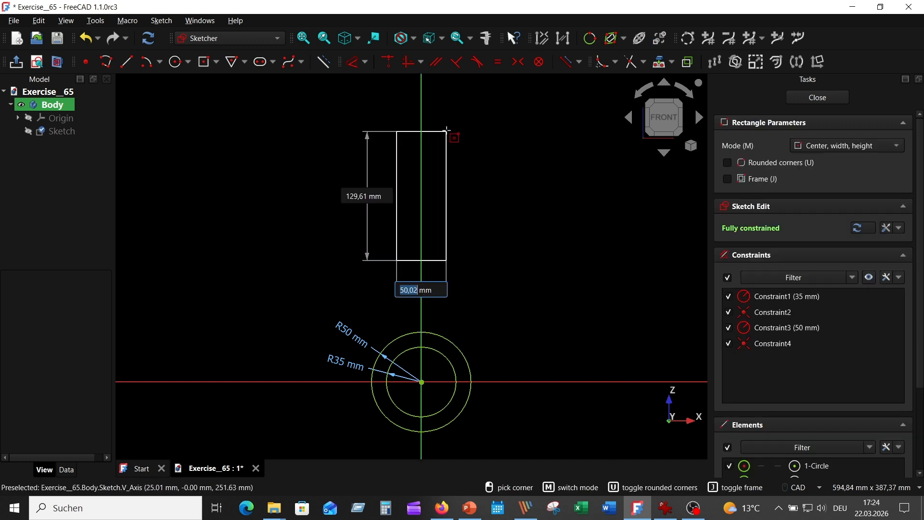
pyautogui.write('20')
pyautogui.press('Return')
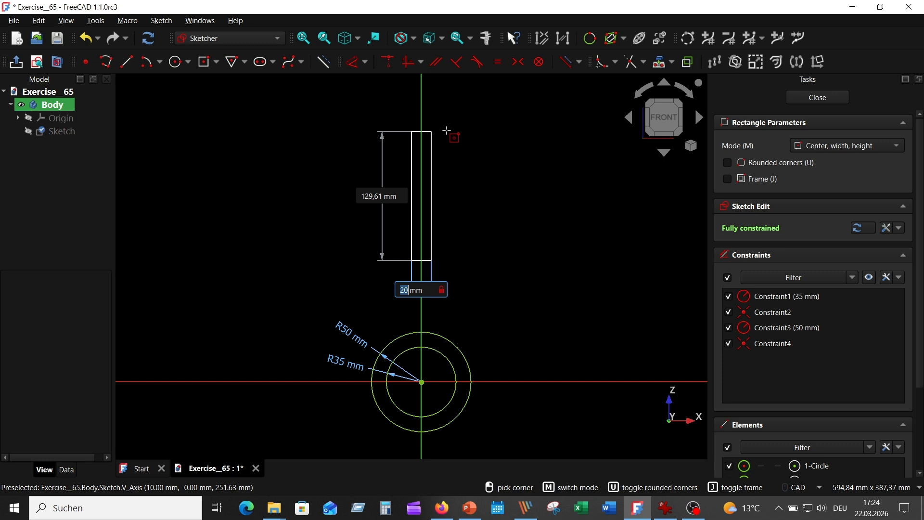
pyautogui.write('50')
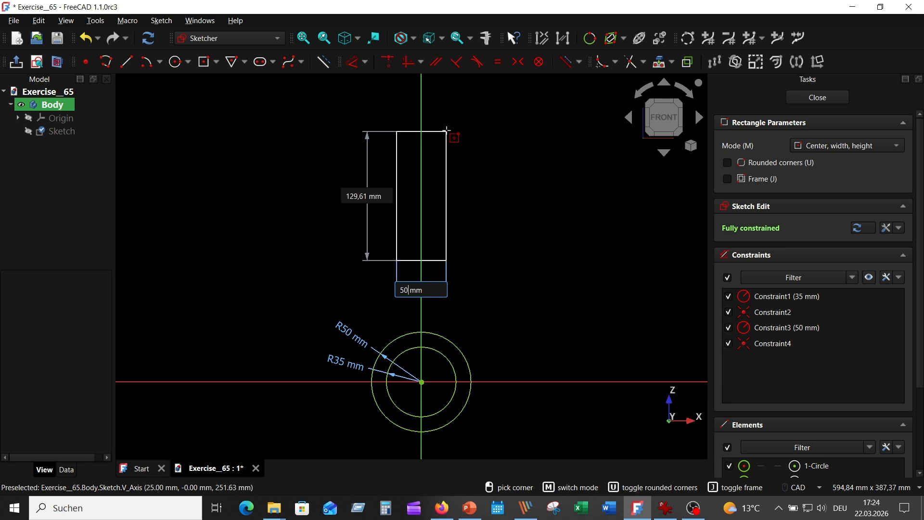
pyautogui.press('BackSpace')
pyautogui.press('BackSpace')
pyautogui.write('20')
pyautogui.press('Return')
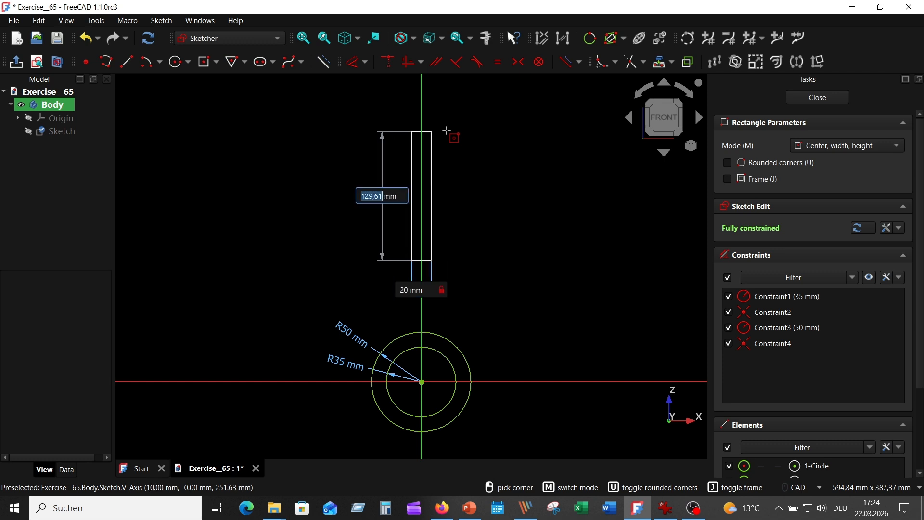
pyautogui.write('50')
pyautogui.press('Return')
pyautogui.scroll(4, 458, 169)
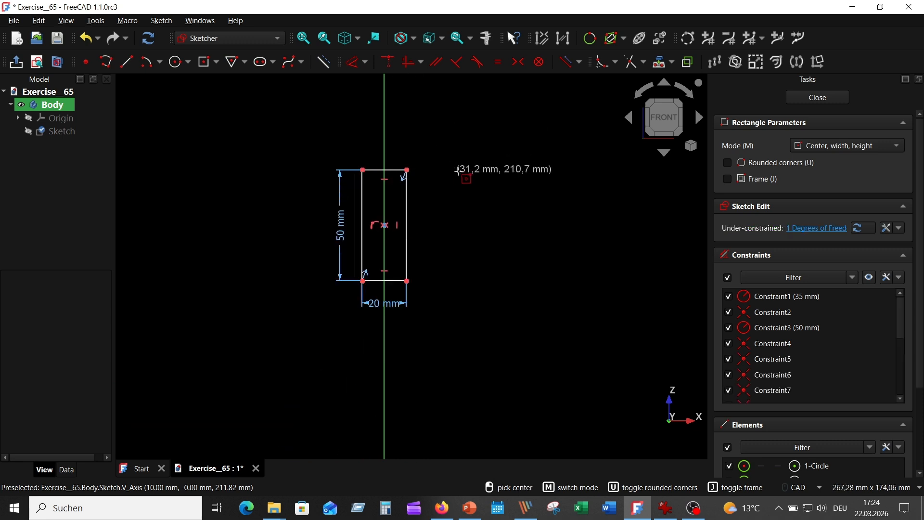
pyautogui.scroll(-4, 458, 169)
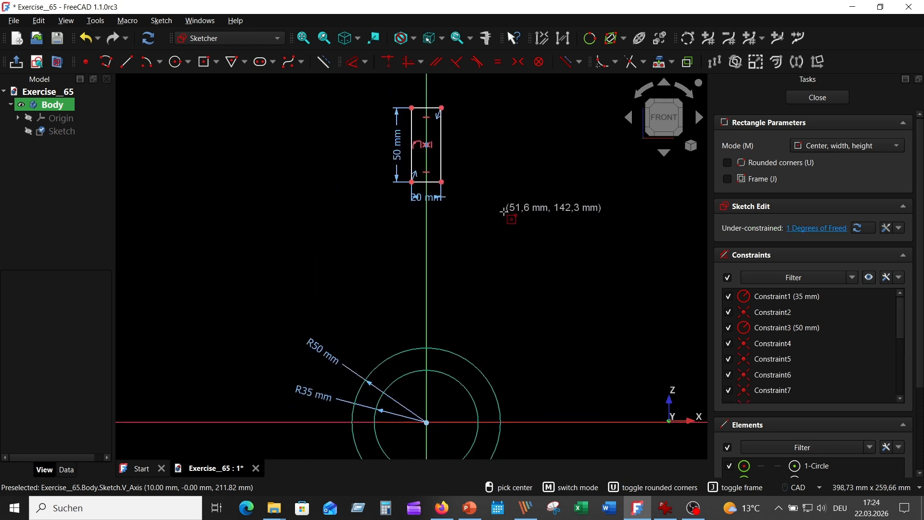
pyautogui.rightClick(506, 209)
# Step: Move the rectangle's width and height dimension labels clear of its outline
pyautogui.moveTo(417, 199); pyautogui.dragTo(478, 196)
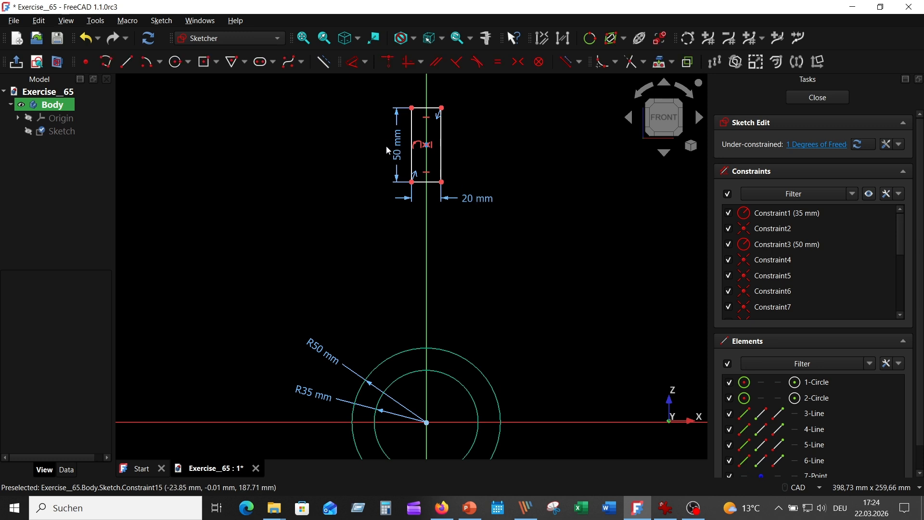
pyautogui.moveTo(388, 150); pyautogui.dragTo(369, 140)
pyautogui.scroll(-1, 491, 285)
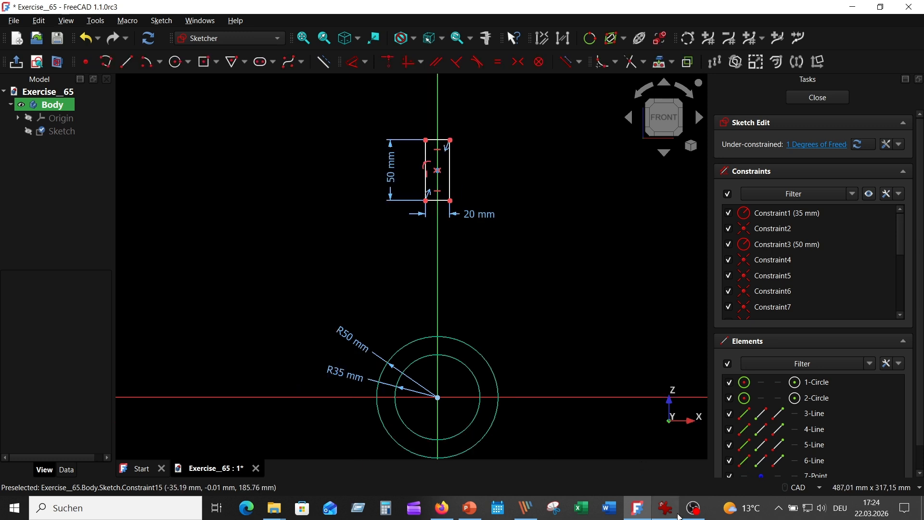
# Step: Consult the reference drawing and constrain the rectangle's top-left corner to 175 mm above the horizontal axis
pyautogui.click(676, 514)
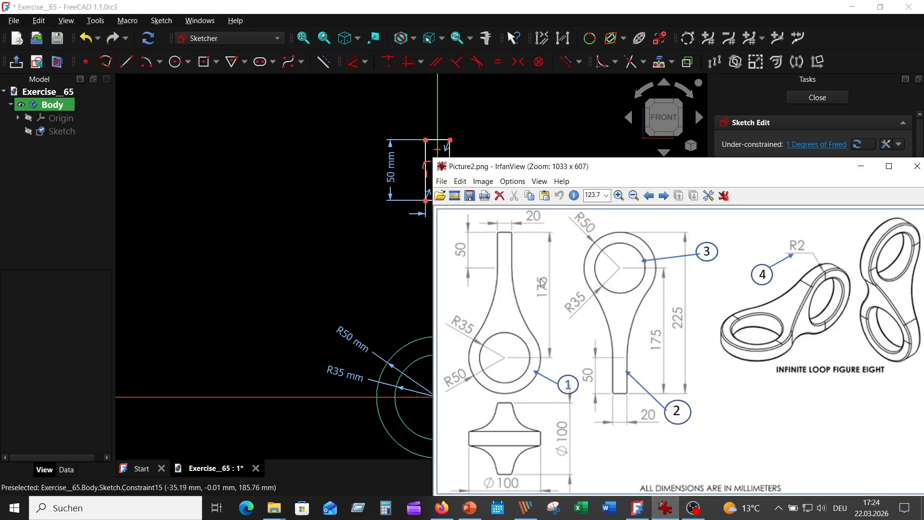
pyautogui.click(378, 186)
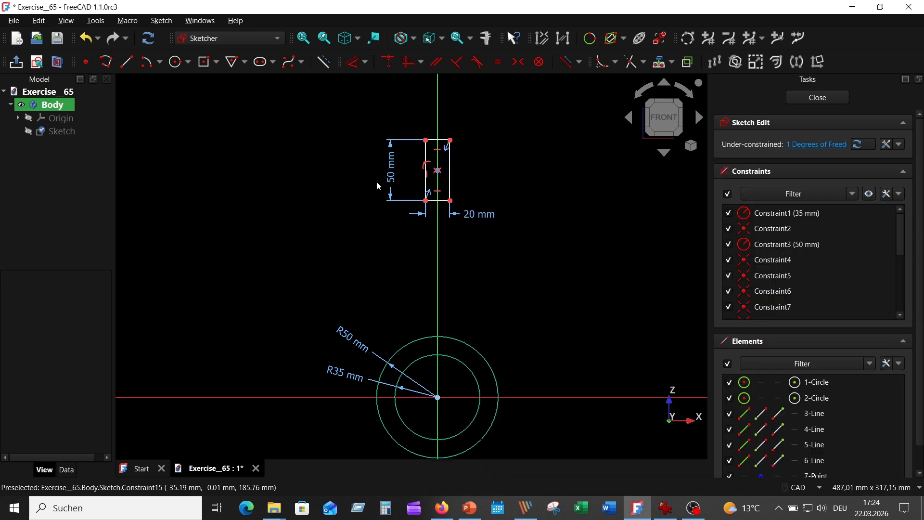
pyautogui.click(352, 62)
pyautogui.click(428, 140)
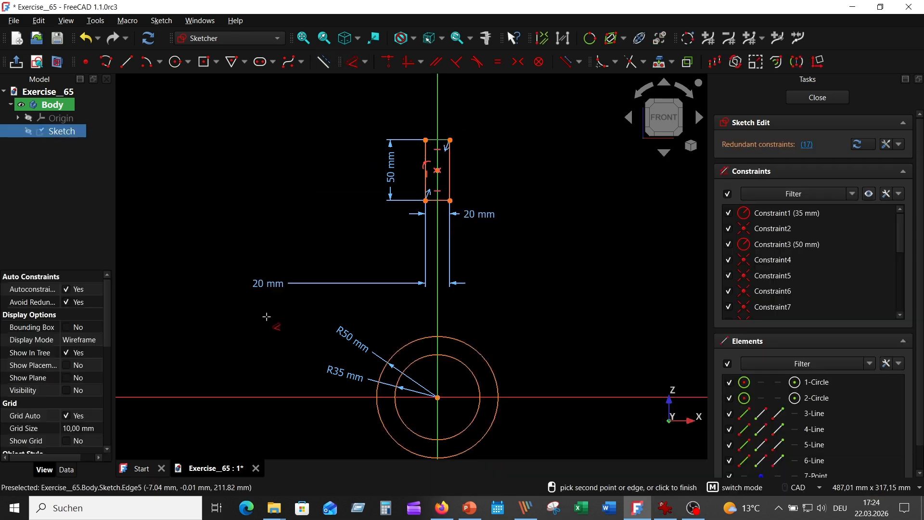
pyautogui.click(265, 397)
pyautogui.click(258, 273)
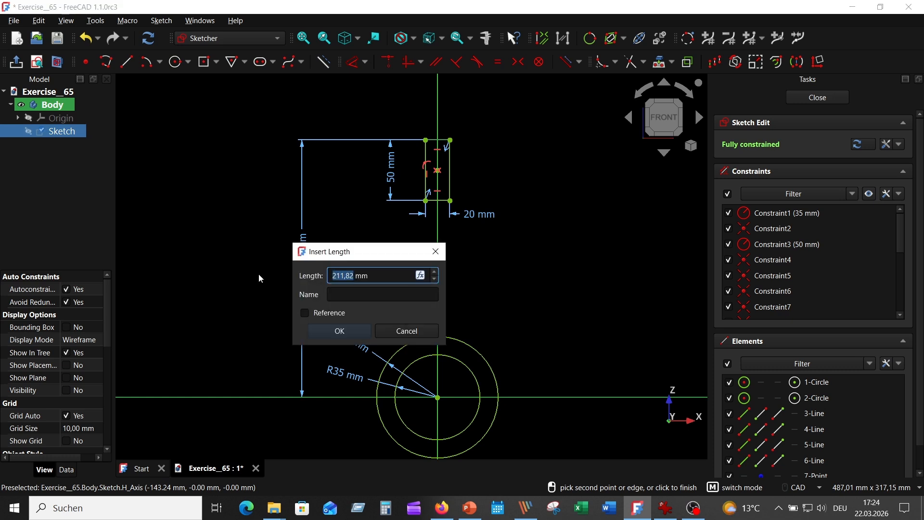
pyautogui.write('175')
pyautogui.press('Return')
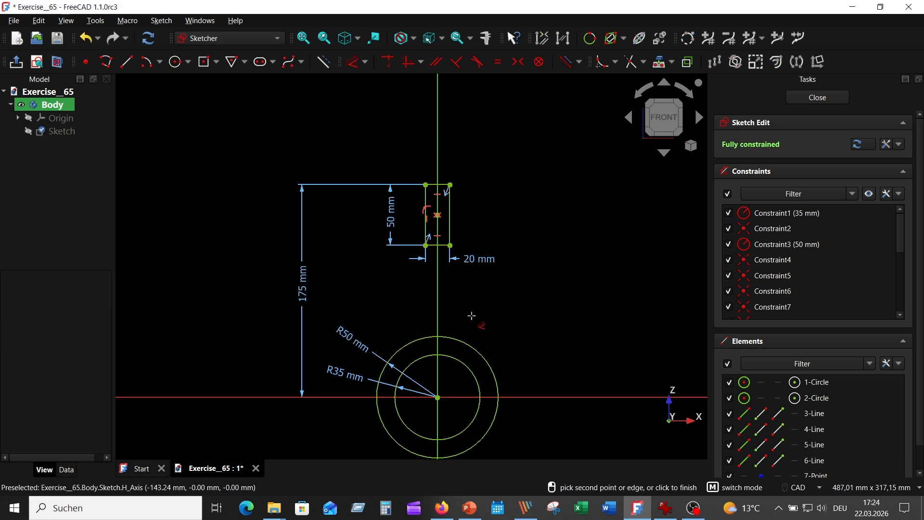
# Step: Finish dimensioning and move the rectangle's width dimension up above its bottom edge
pyautogui.moveTo(472, 316); pyautogui.dragTo(474, 254, button='middle')
pyautogui.scroll(2, 474, 254)
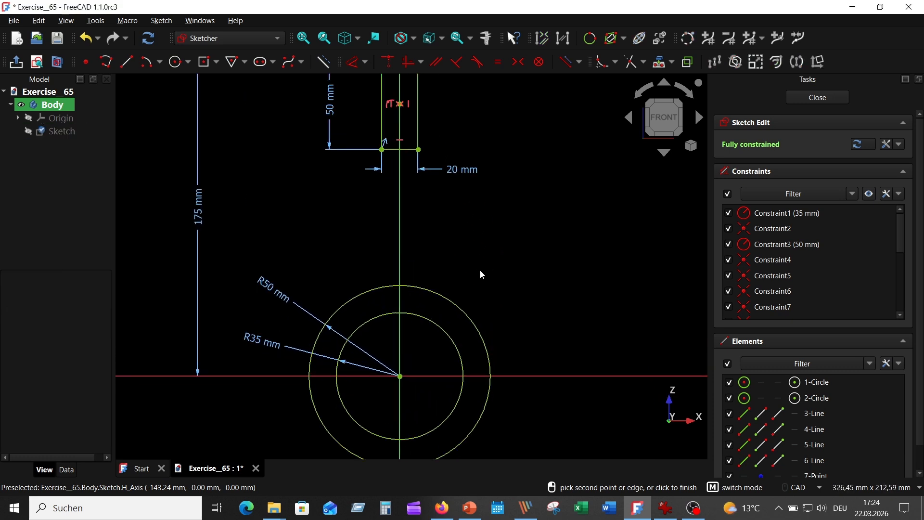
pyautogui.rightClick(512, 230)
pyautogui.moveTo(461, 169); pyautogui.dragTo(463, 118)
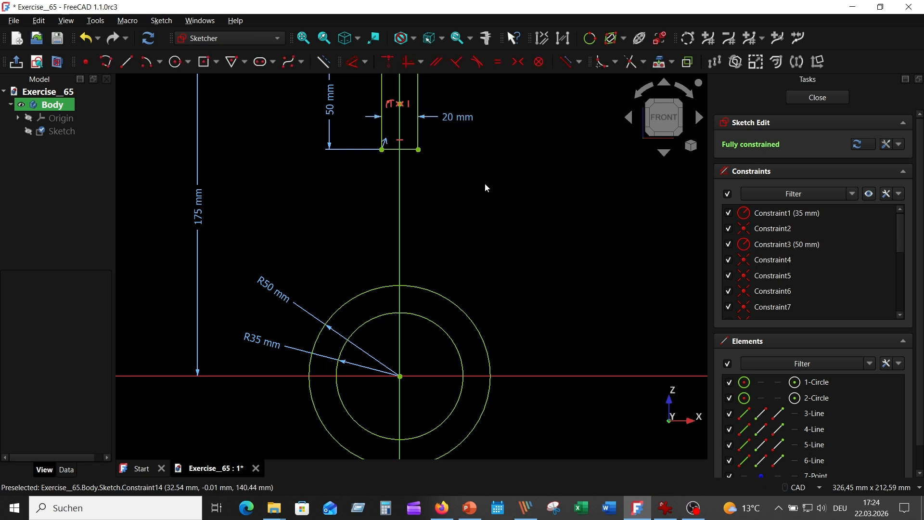
# Step: Draw a polyline arc of about 168 mm radius from the rectangle's lower-right corner, starting vertically, to the upper right of the outer circle
pyautogui.click(105, 62)
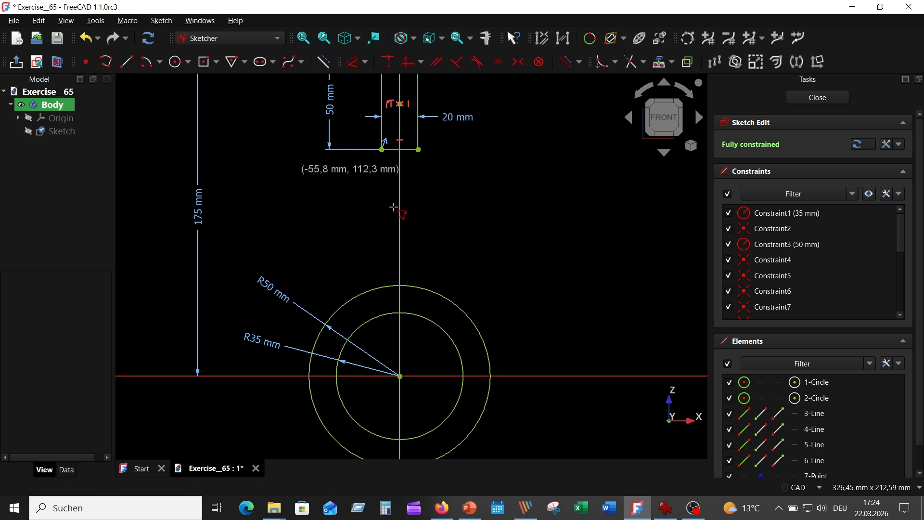
pyautogui.click(418, 149)
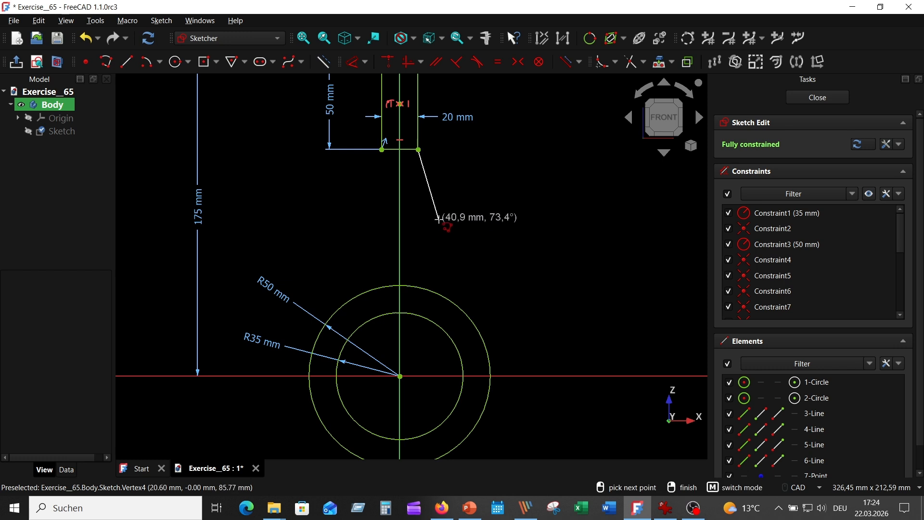
pyautogui.press('m')
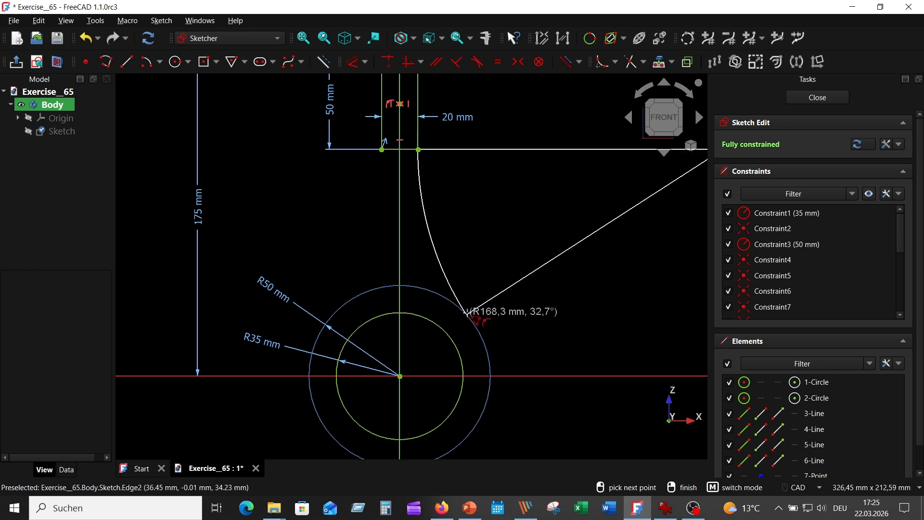
pyautogui.click(467, 315)
pyautogui.rightClick(566, 270)
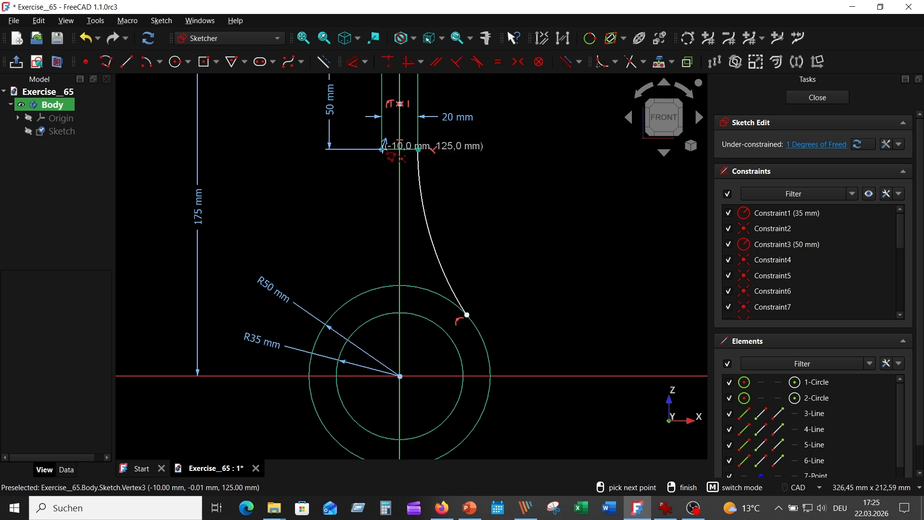
# Step: Draw a polyline arc of about 179 mm radius from the rectangle's lower-left corner, starting vertically, to the upper left of the outer circle
pyautogui.click(382, 149)
pyautogui.press('m')
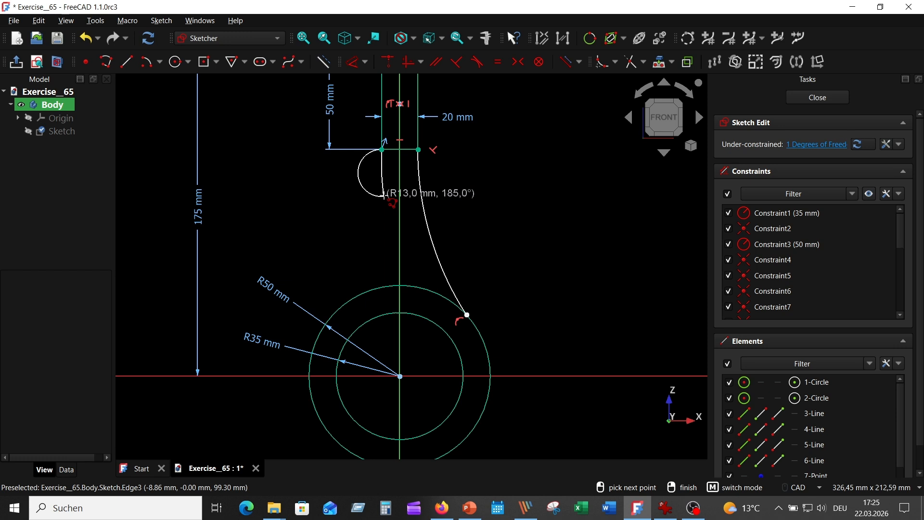
pyautogui.click(341, 305)
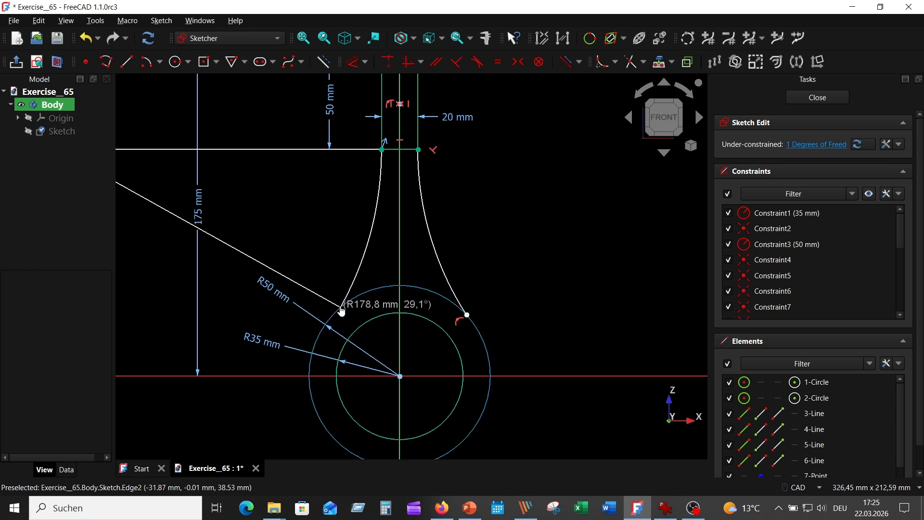
pyautogui.rightClick(269, 201)
pyautogui.rightClick(569, 236)
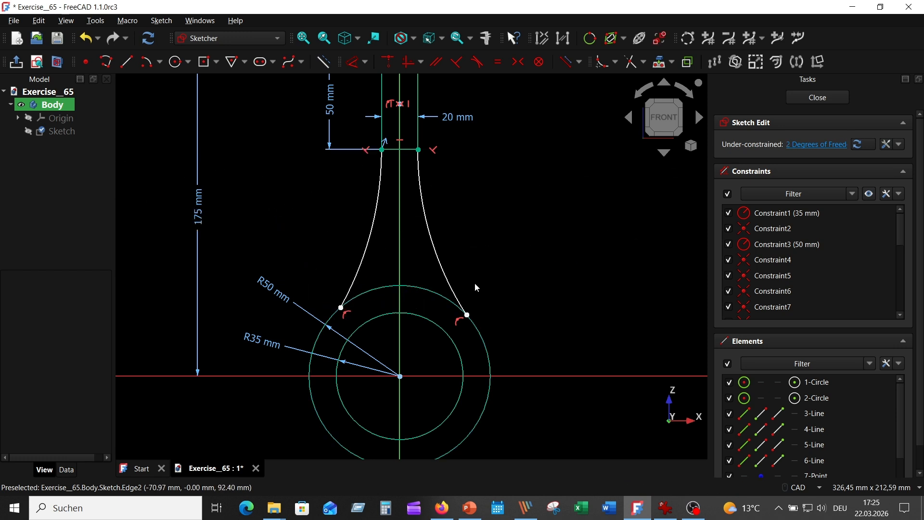
# Step: Make the right neck arc tangent to the outer circle and align the lower ends of both arcs horizontally
pyautogui.click(452, 288)
pyautogui.click(480, 332)
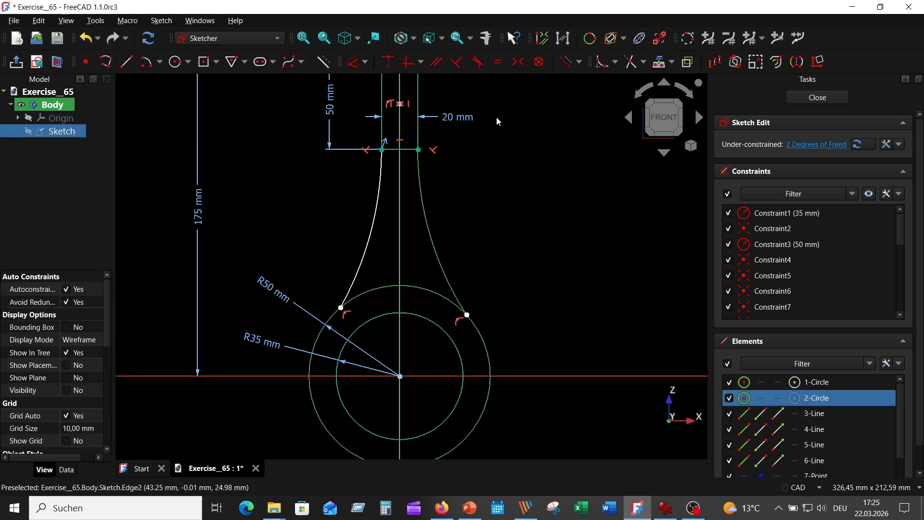
pyautogui.press('t')
pyautogui.press('Return')
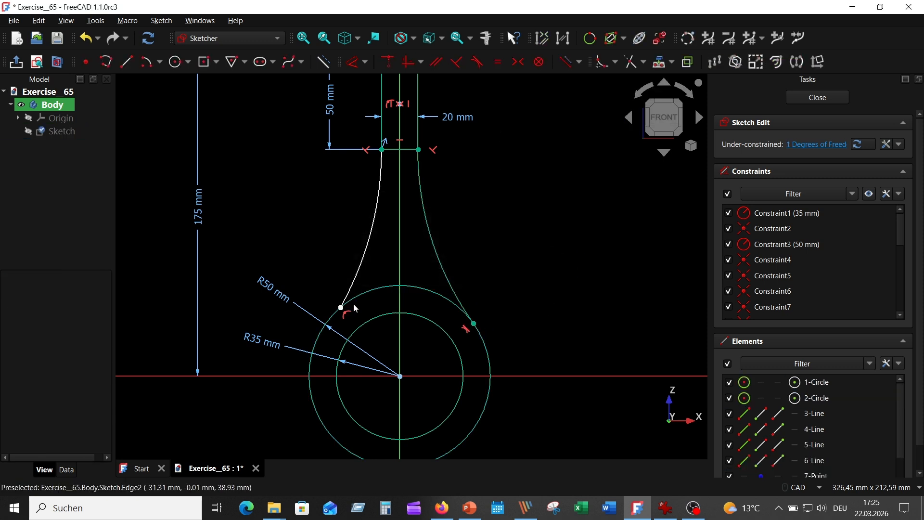
pyautogui.click(474, 324)
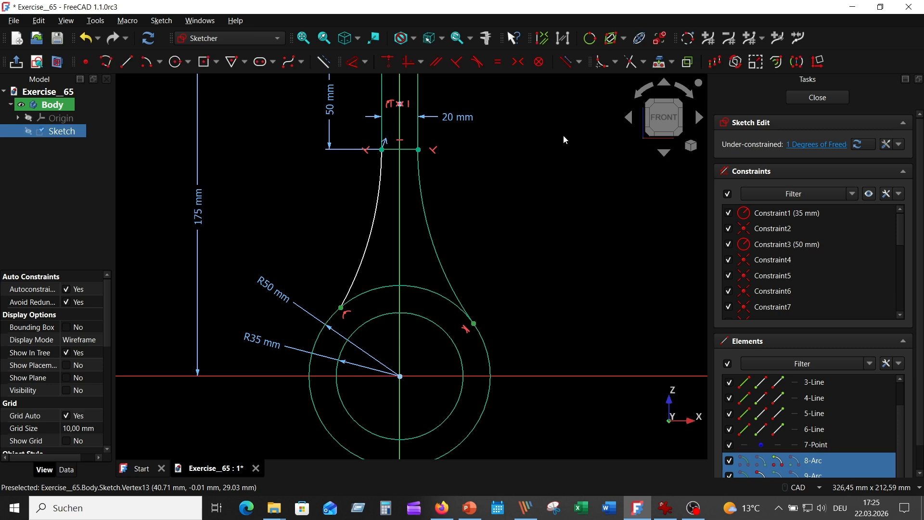
pyautogui.click(409, 61)
# Step: Trim away the outer circle's segment between the two neck arcs and the rectangle's bottom edge
pyautogui.scroll(2, 511, 200)
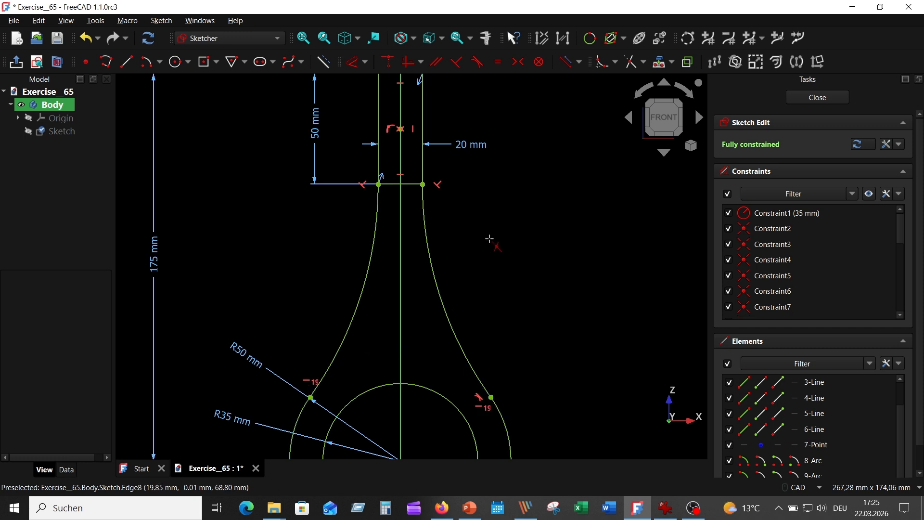
pyautogui.scroll(3, 427, 286)
pyautogui.click(427, 286)
pyautogui.press('Delete')
pyautogui.scroll(-3, 529, 305)
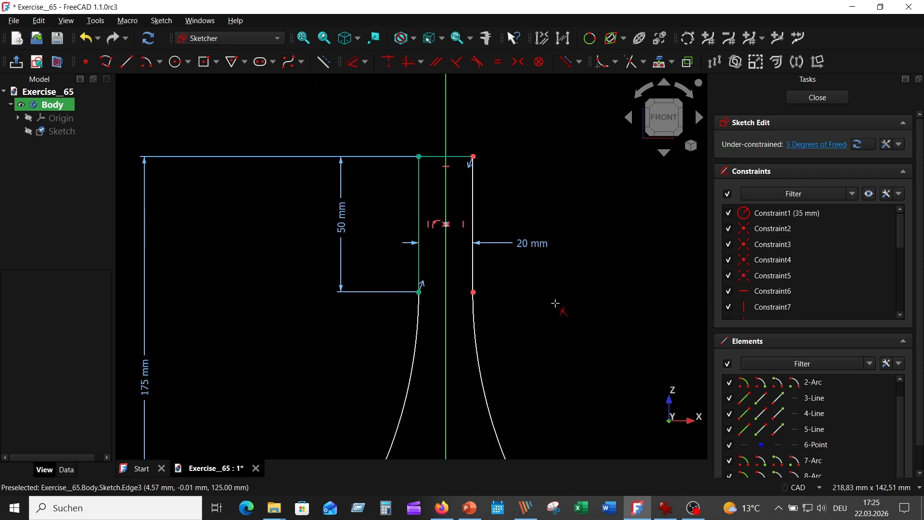
# Step: Constrain the neck's left and right vertical edges to equal length
pyautogui.click(419, 263)
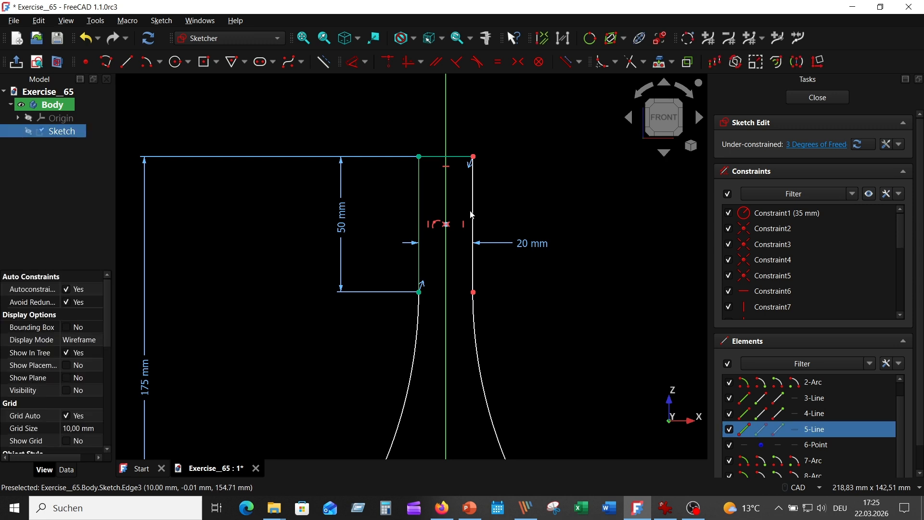
pyautogui.click(473, 262)
pyautogui.click(498, 62)
pyautogui.moveTo(552, 261); pyautogui.dragTo(533, 128, button='middle')
pyautogui.scroll(-2, 506, 207)
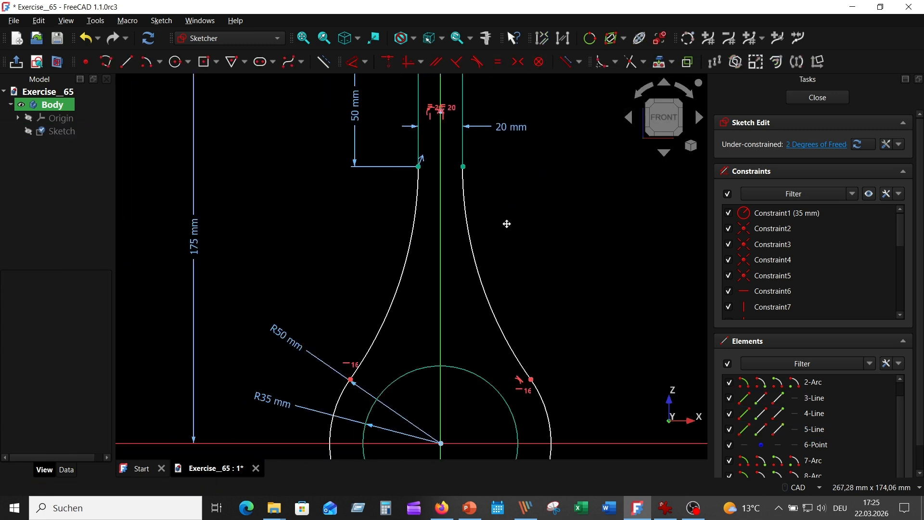
pyautogui.scroll(2, 496, 226)
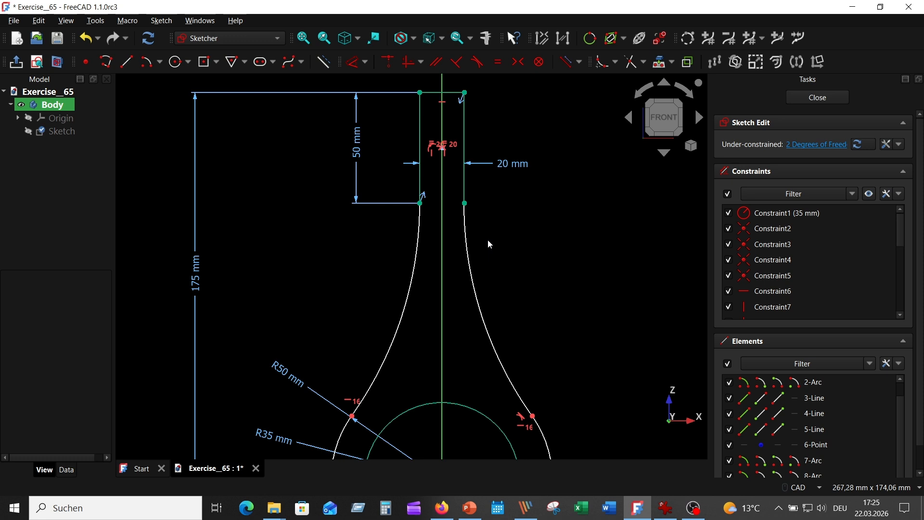
# Step: Try to align the lower endpoints of the neck's two vertical edges with a horizontal constraint
pyautogui.click(459, 200)
pyautogui.click(406, 196)
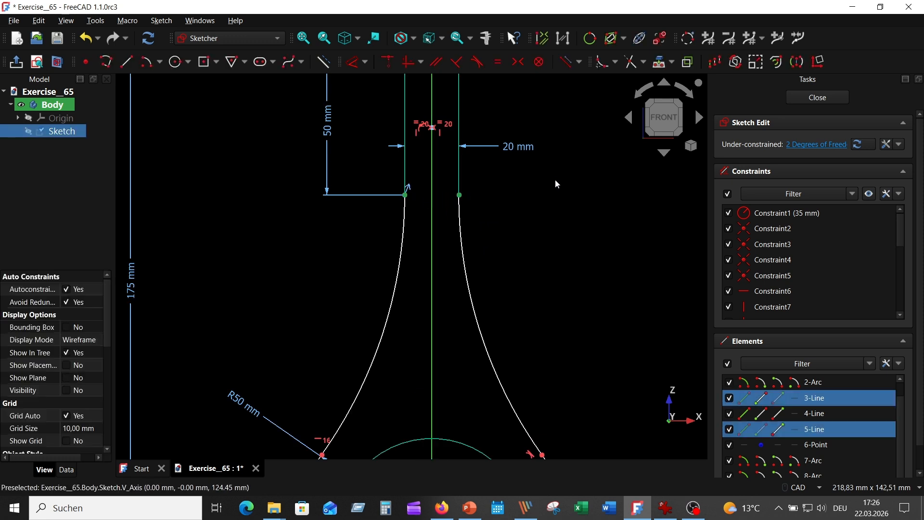
pyautogui.click(408, 63)
pyautogui.scroll(-1, 533, 246)
pyautogui.scroll(-2, 533, 246)
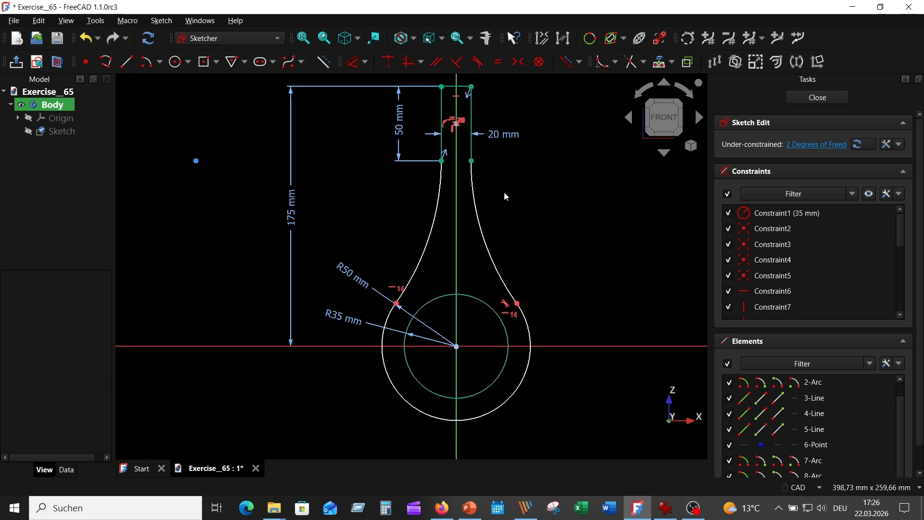
# Step: Constrain the left and right neck arcs to equal radius
pyautogui.click(480, 219)
pyautogui.click(433, 232)
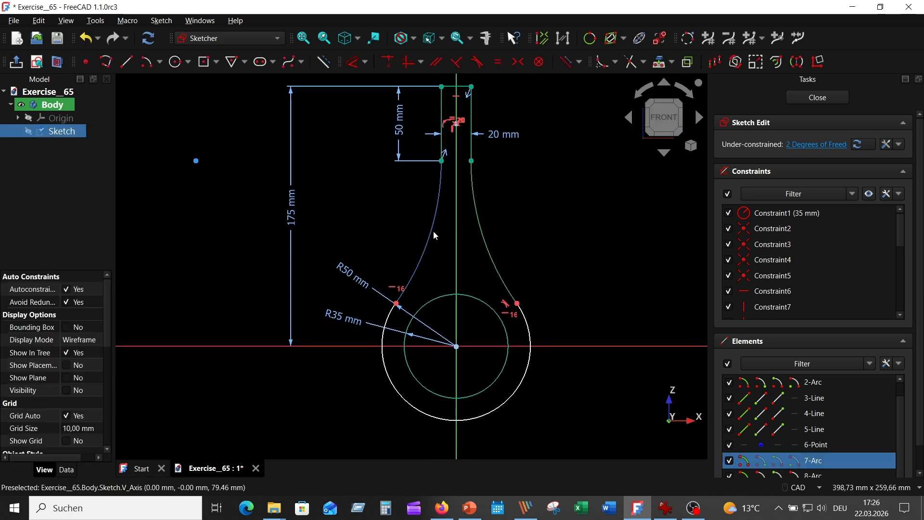
pyautogui.click(498, 63)
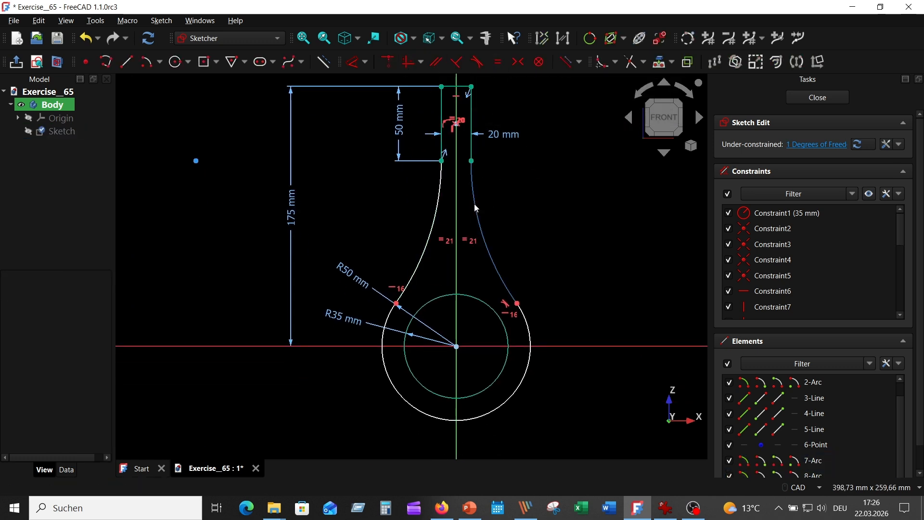
# Step: Dimension the left neck arc's radius, accepting the drawn size, and close the sketch
pyautogui.click(431, 228)
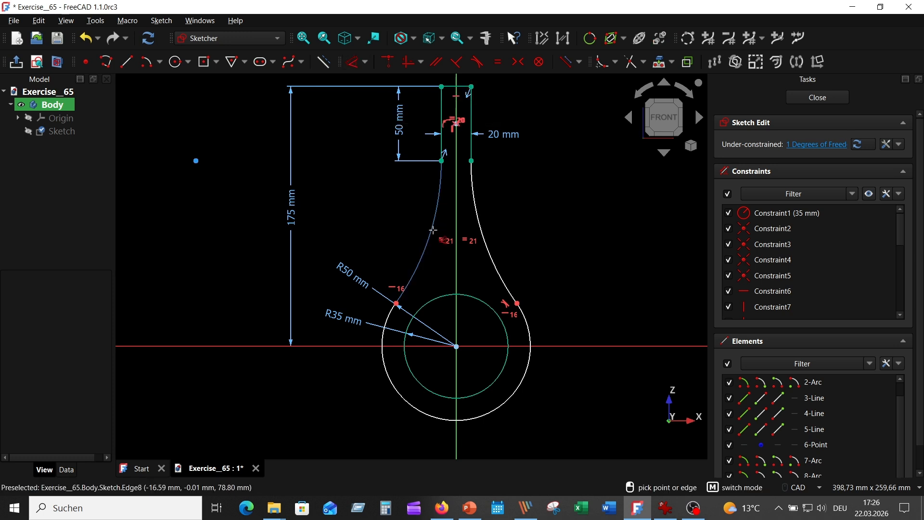
pyautogui.click(399, 220)
pyautogui.click(460, 290)
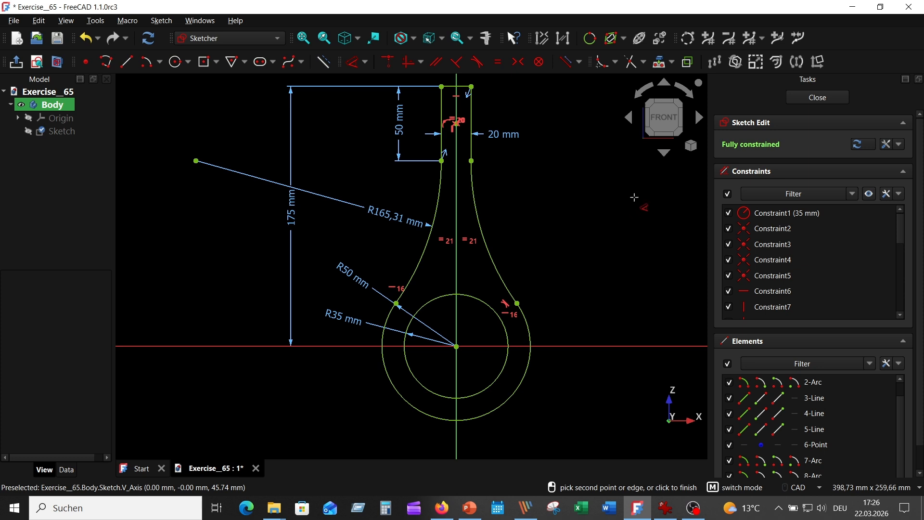
pyautogui.rightClick(572, 189)
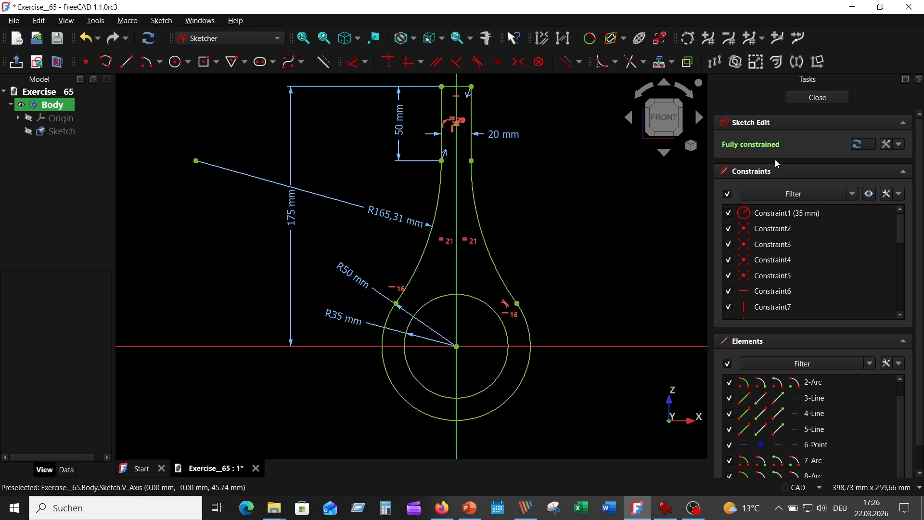
pyautogui.click(824, 97)
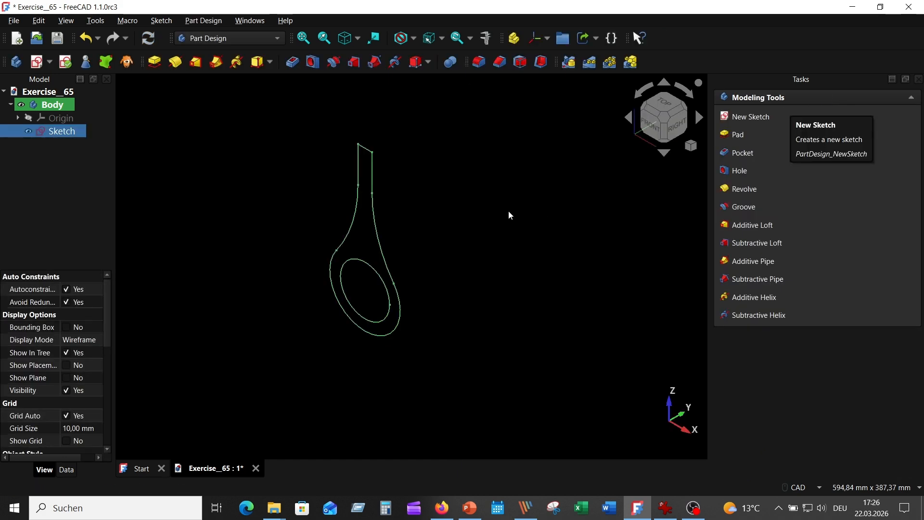
# Step: Pad the ring-and-neck sketch symmetrically to a total length of 100 mm
pyautogui.moveTo(524, 215); pyautogui.dragTo(565, 233, button='middle')
pyautogui.click(622, 225)
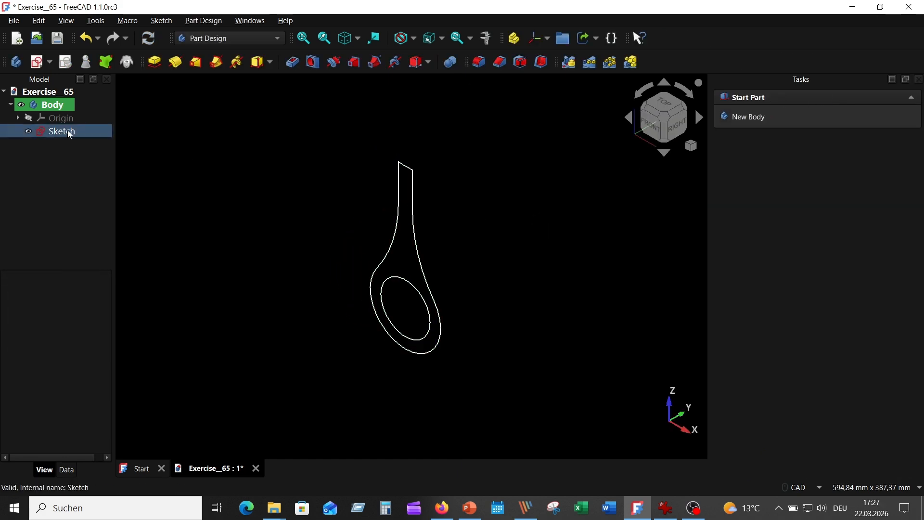
pyautogui.click(69, 133)
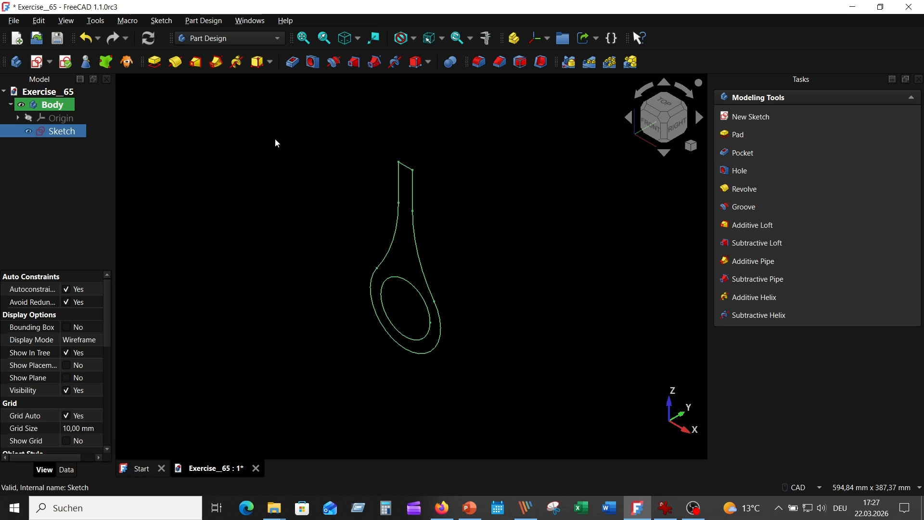
pyautogui.click(155, 62)
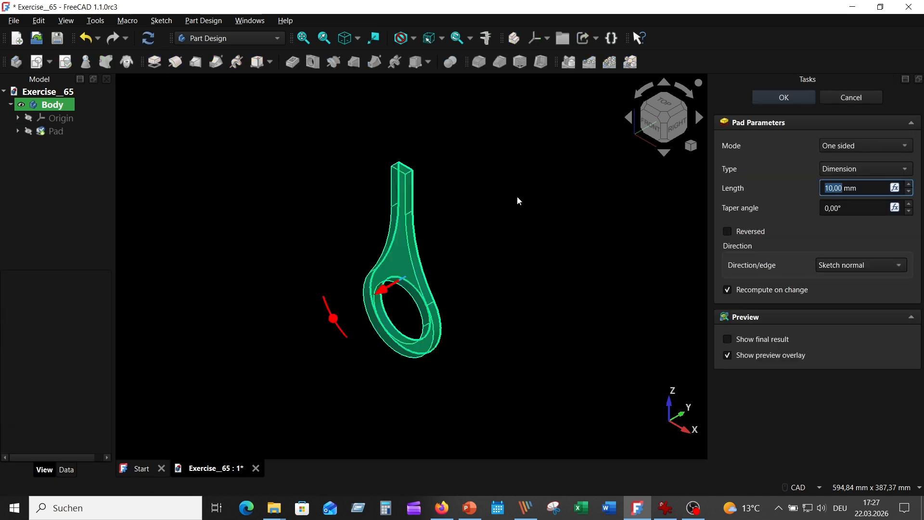
pyautogui.click(860, 144)
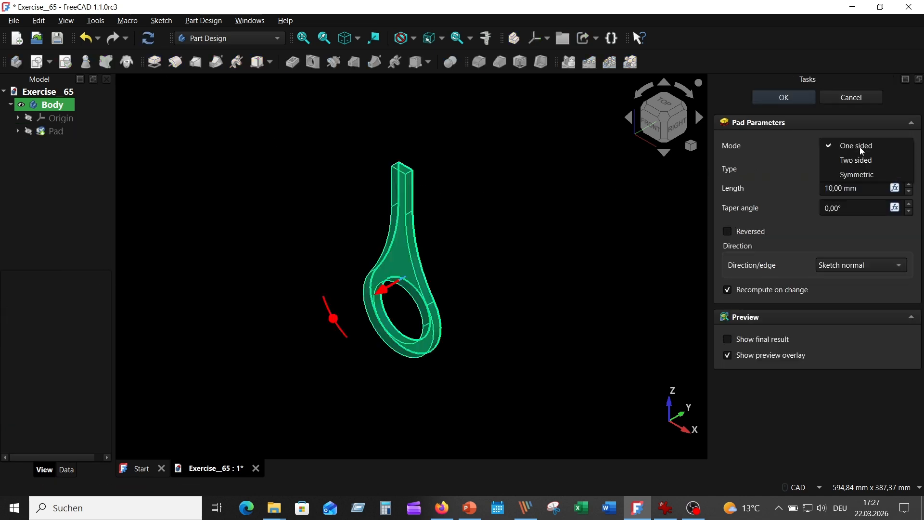
pyautogui.click(856, 174)
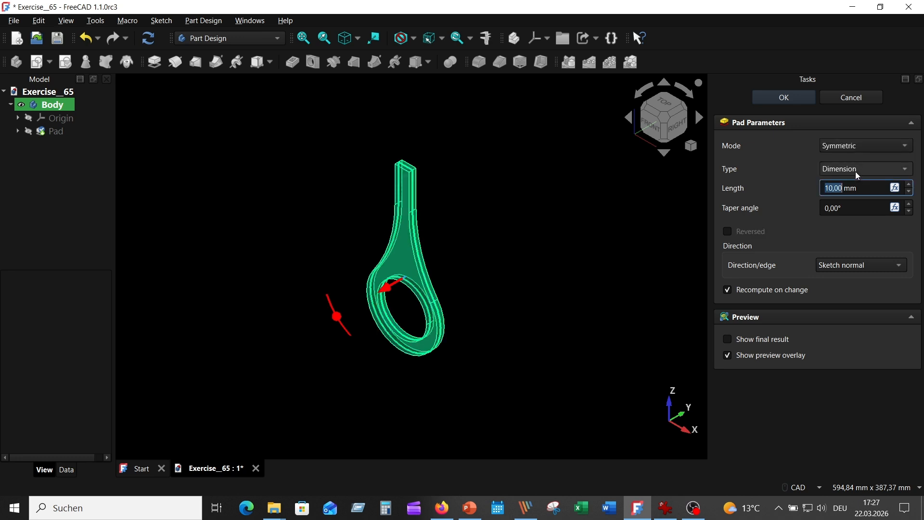
pyautogui.click(833, 187)
pyautogui.write('0')
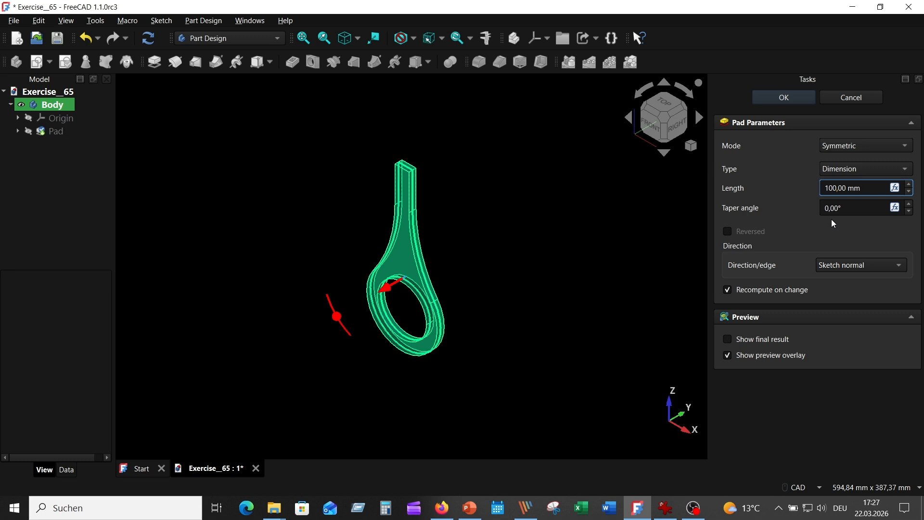
pyautogui.press('Return')
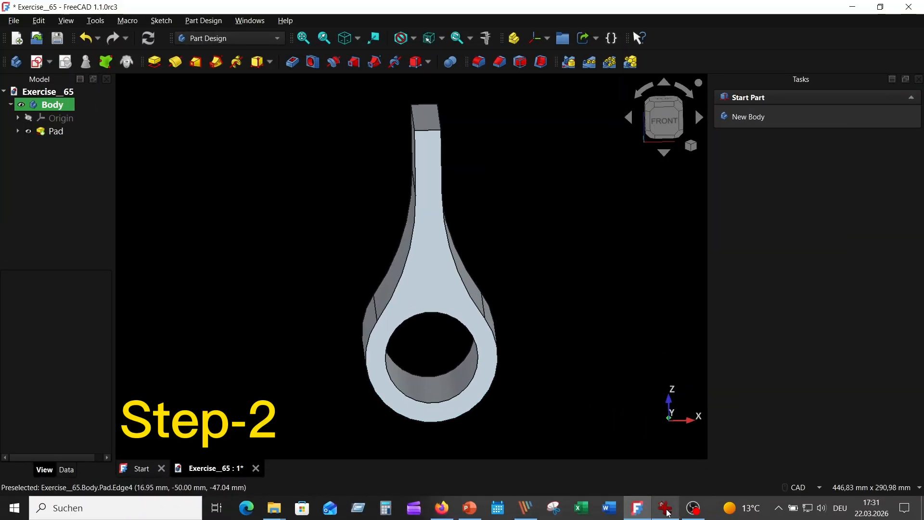
# Step: Consult the reference drawing, start a new sketch on the YZ plane and hide the pad
pyautogui.click(666, 508)
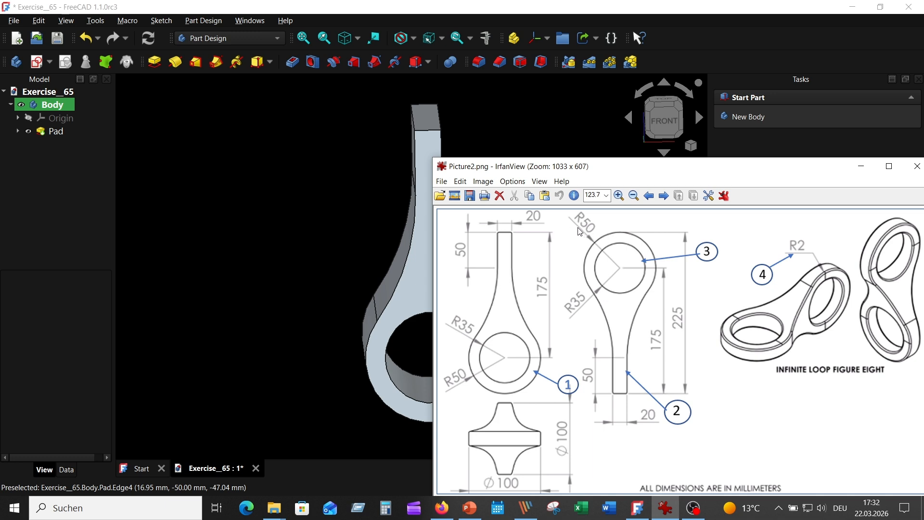
pyautogui.click(277, 189)
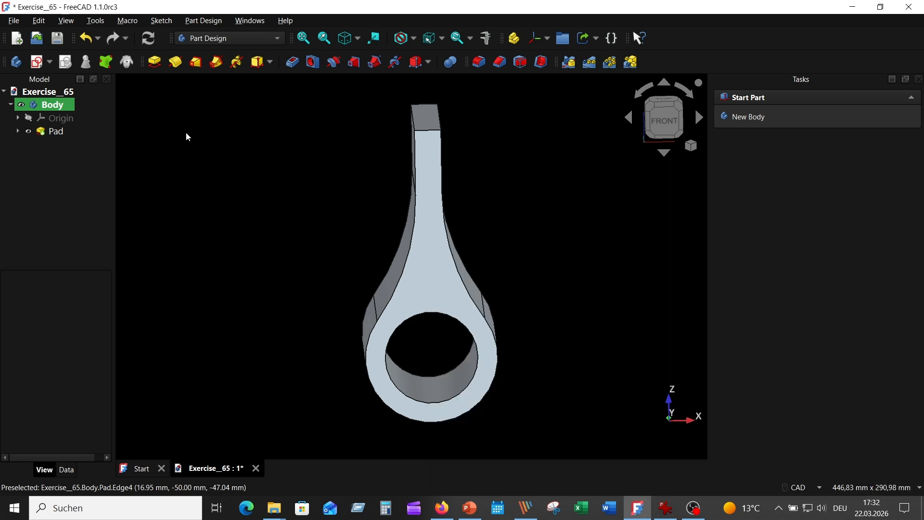
pyautogui.click(38, 63)
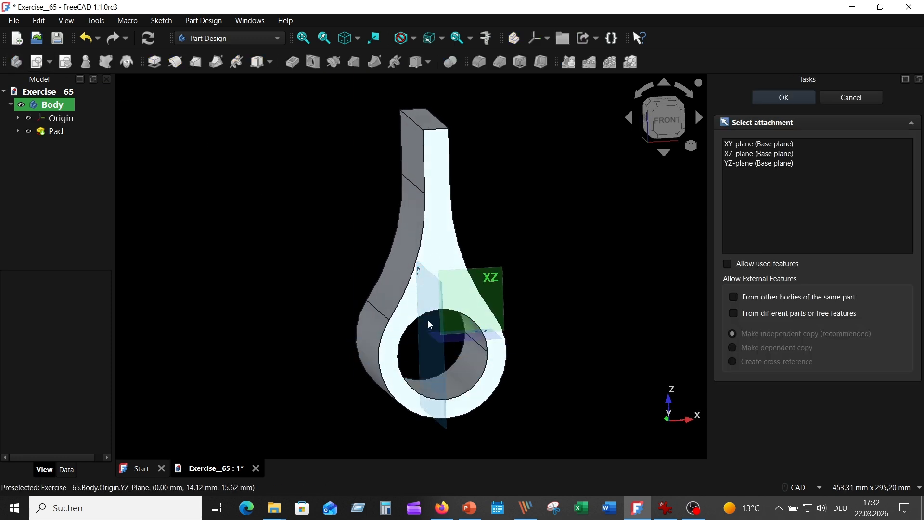
pyautogui.click(428, 320)
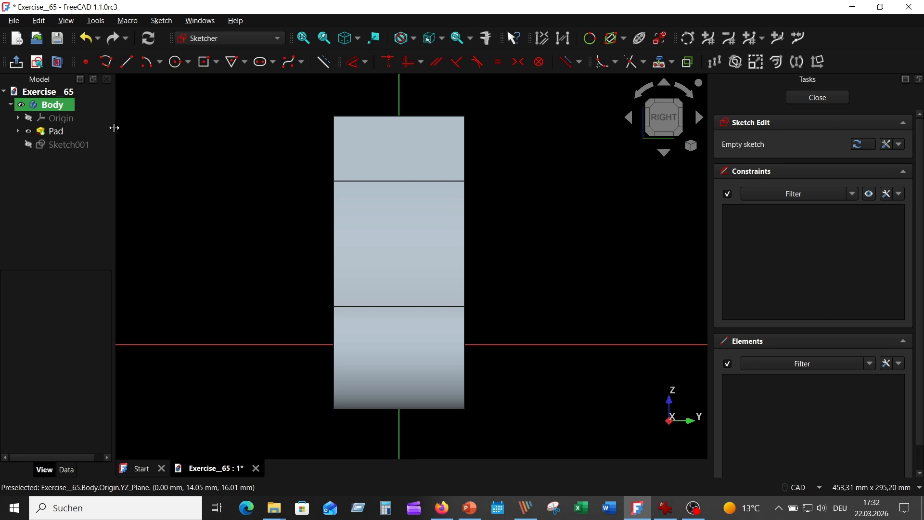
pyautogui.click(28, 132)
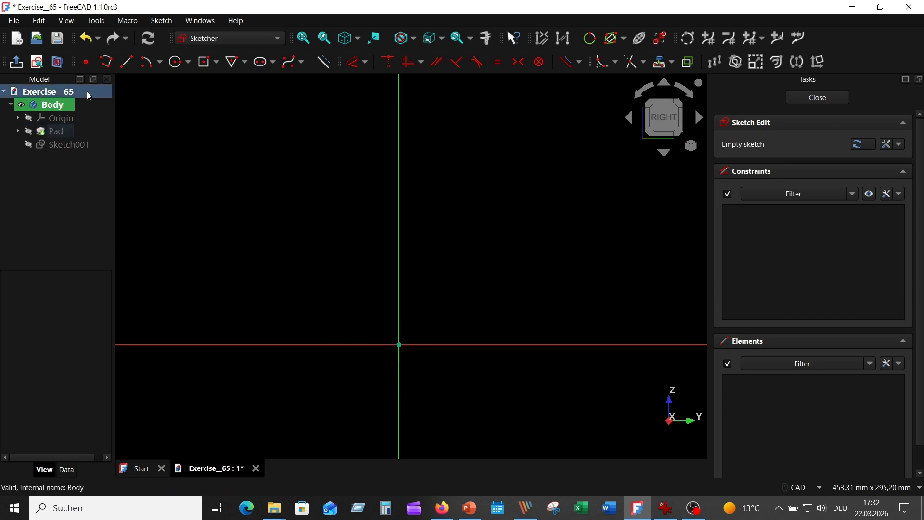
# Step: Check the reference drawing and sketch a centered rectangle 20 mm wide and 50 mm high on the vertical axis below the origin
pyautogui.click(665, 509)
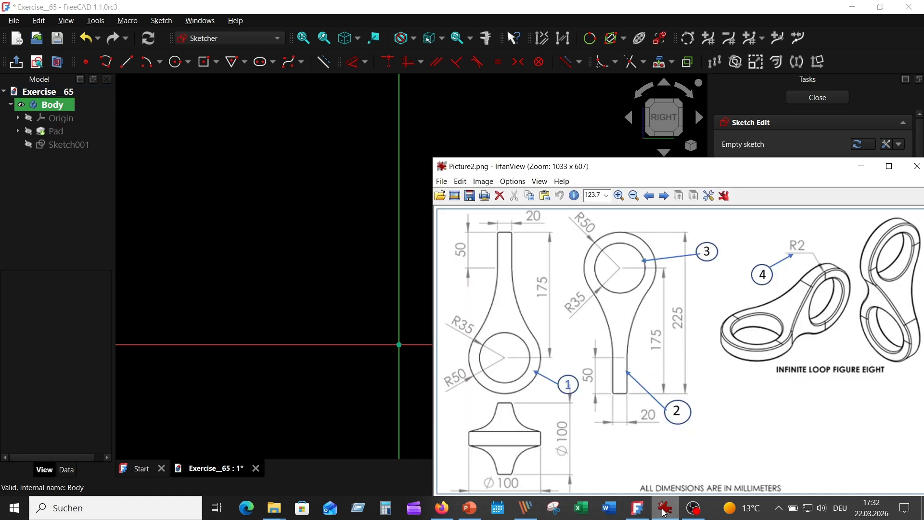
pyautogui.click(665, 512)
pyautogui.click(216, 62)
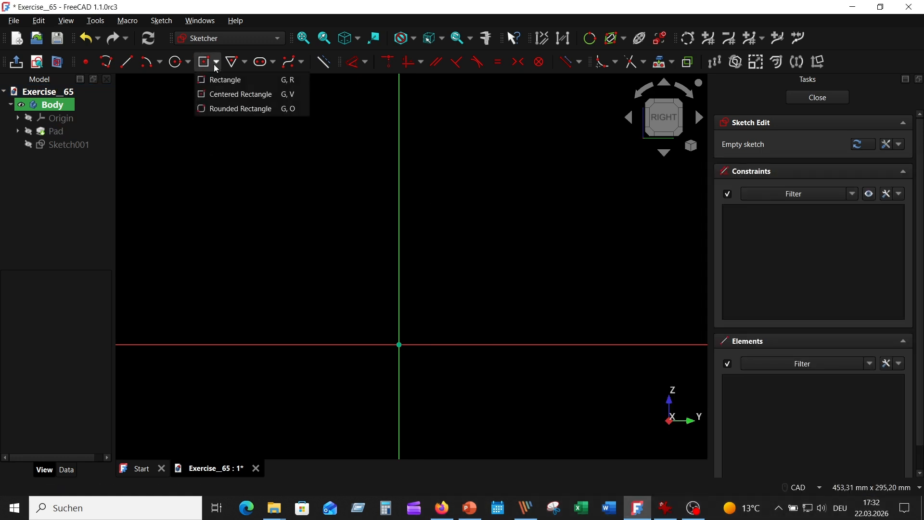
pyautogui.click(226, 93)
pyautogui.click(398, 429)
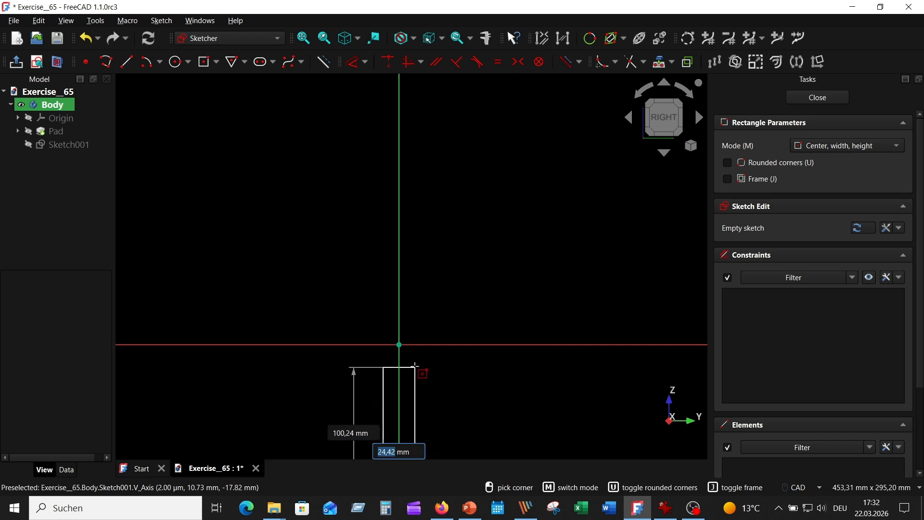
pyautogui.moveTo(414, 372); pyautogui.dragTo(428, 262, button='middle')
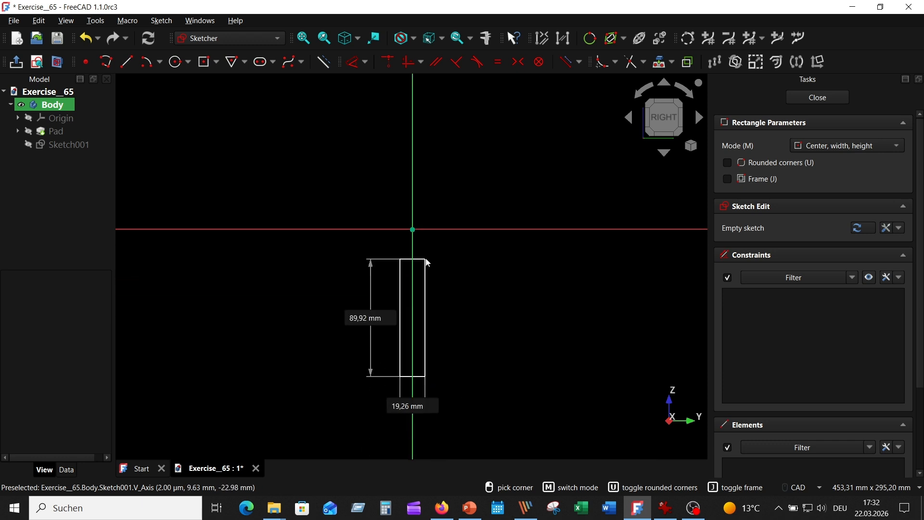
pyautogui.write('20')
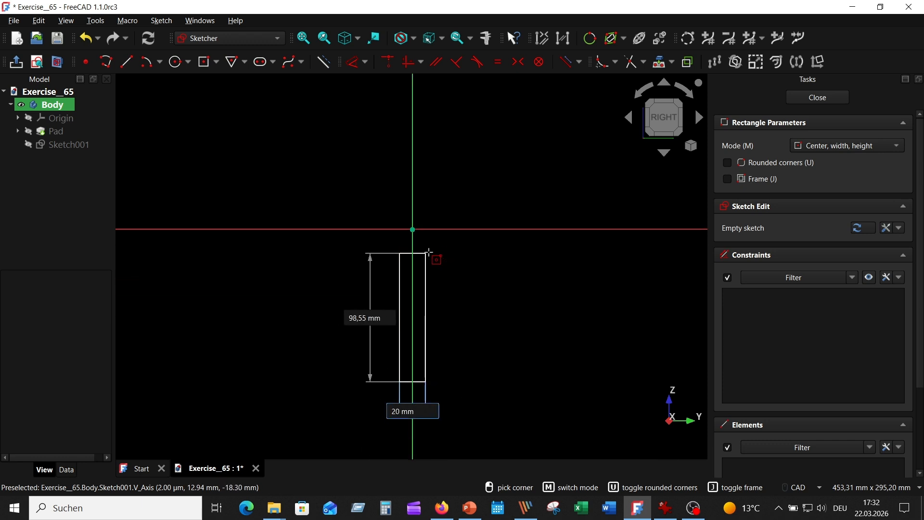
pyautogui.write('5')
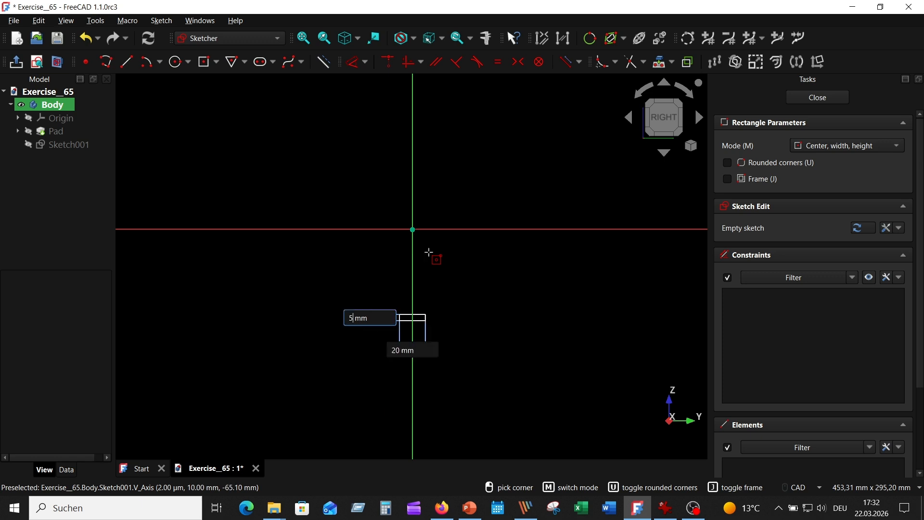
pyautogui.write('0')
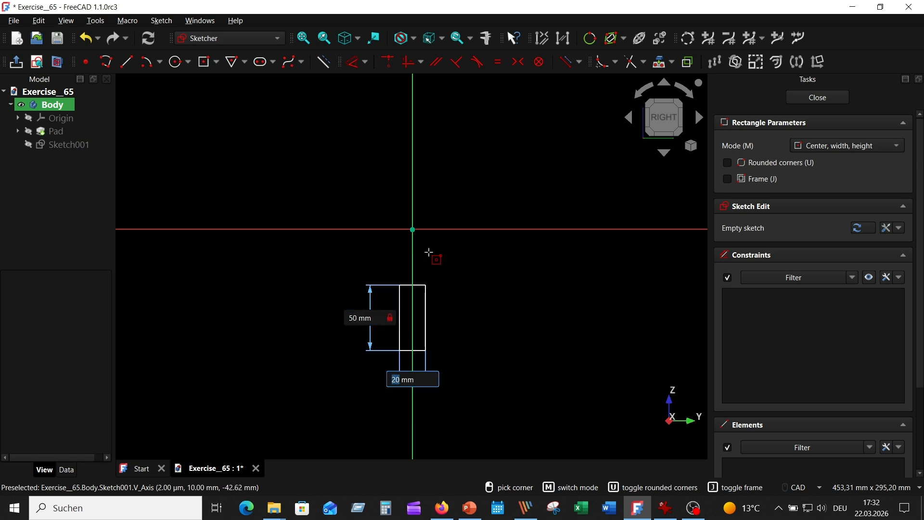
pyautogui.press('Return')
pyautogui.scroll(3, 465, 299)
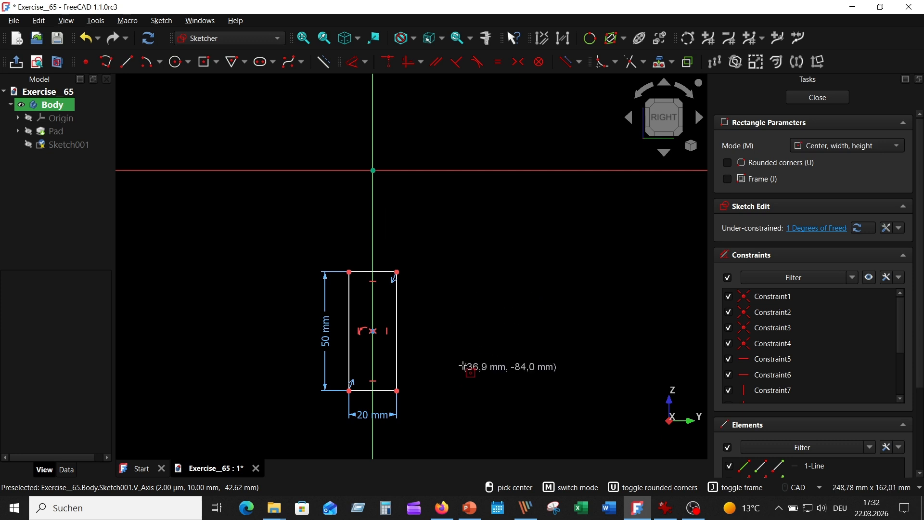
pyautogui.press('Escape')
# Step: Move the 20 mm dimension label clear of the rectangle and constrain the rectangle's upper right corner onto the horizontal axis
pyautogui.moveTo(405, 415); pyautogui.dragTo(435, 428)
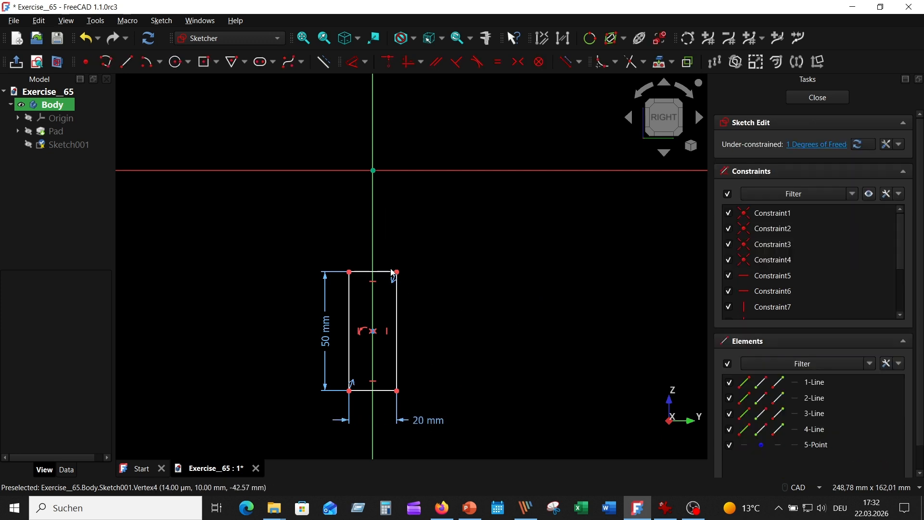
pyautogui.click(396, 272)
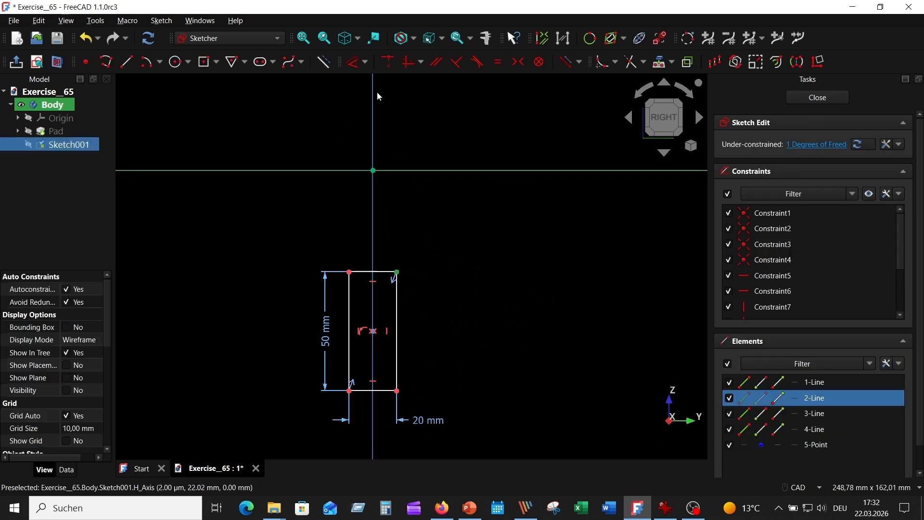
pyautogui.click(387, 61)
pyautogui.moveTo(456, 248)
pyautogui.mouseDown(button='middle')
pyautogui.moveTo(470, 299)
pyautogui.moveTo(454, 273)
pyautogui.mouseUp(button='middle')
pyautogui.scroll(-3, 458, 299)
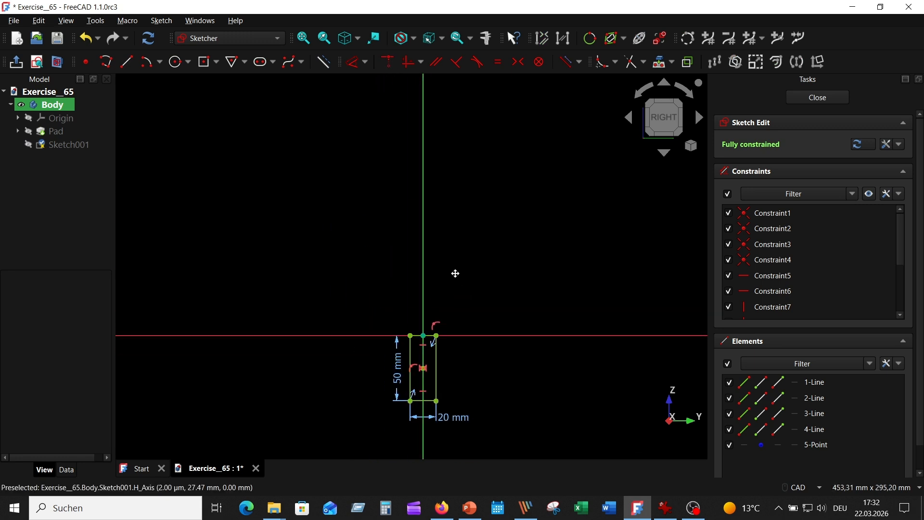
# Step: Draw concentric circles of radius 35 mm and 50 mm on the vertical axis, about 138 mm above the origin, and spread their labels apart
pyautogui.click(177, 62)
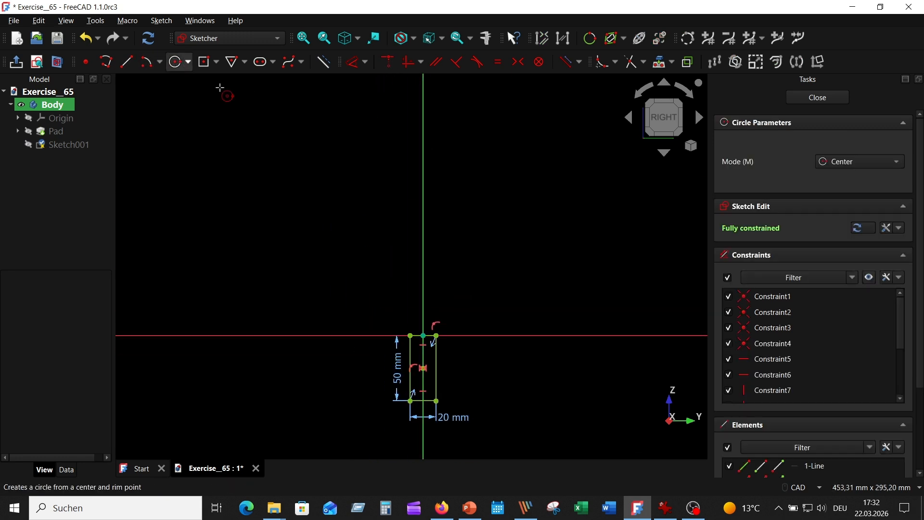
pyautogui.click(423, 155)
pyautogui.write('35')
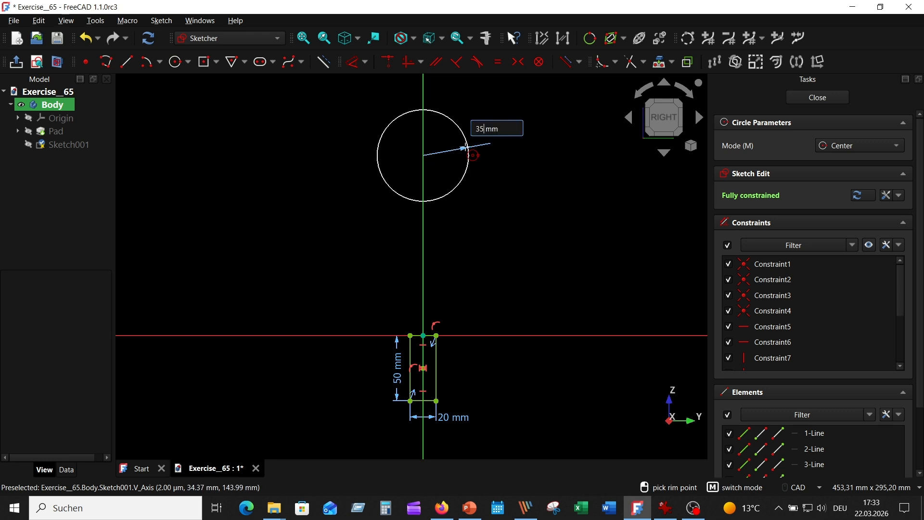
pyautogui.press('Return')
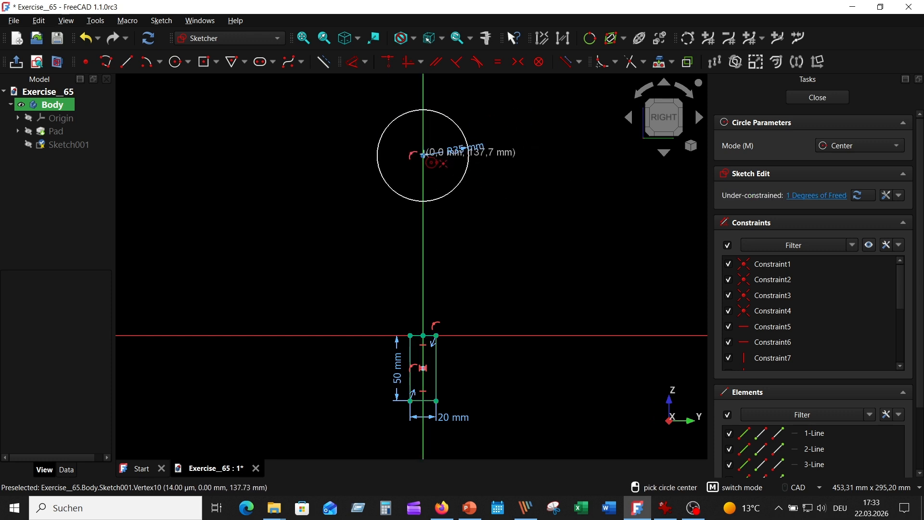
pyautogui.click(423, 155)
pyautogui.write('50')
pyautogui.press('Return')
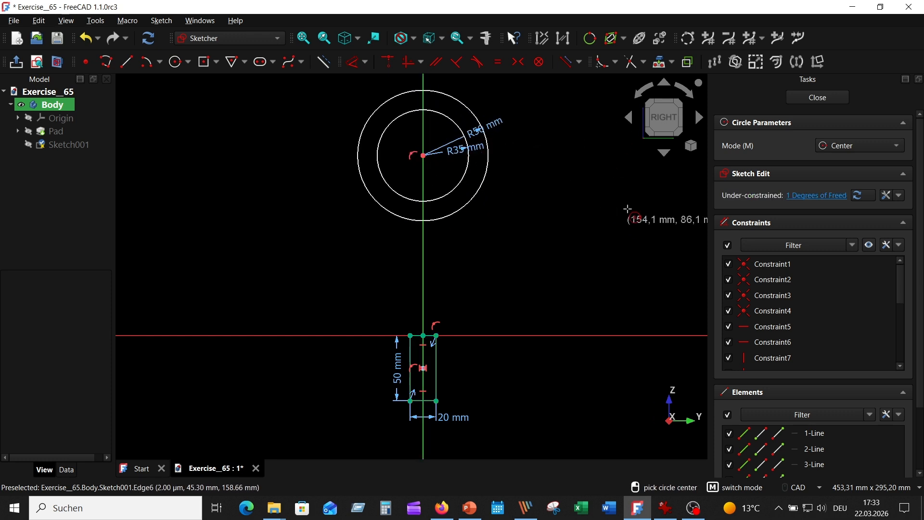
pyautogui.press('Escape')
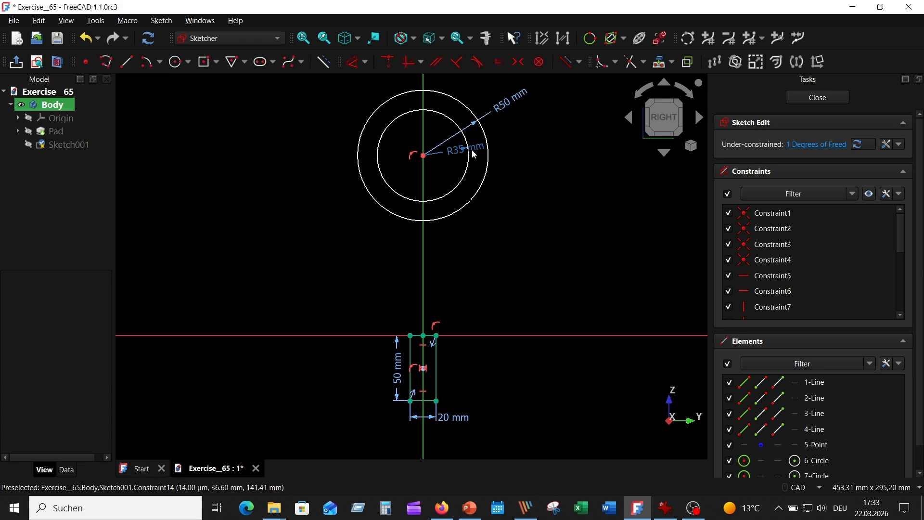
pyautogui.moveTo(462, 152); pyautogui.dragTo(519, 146)
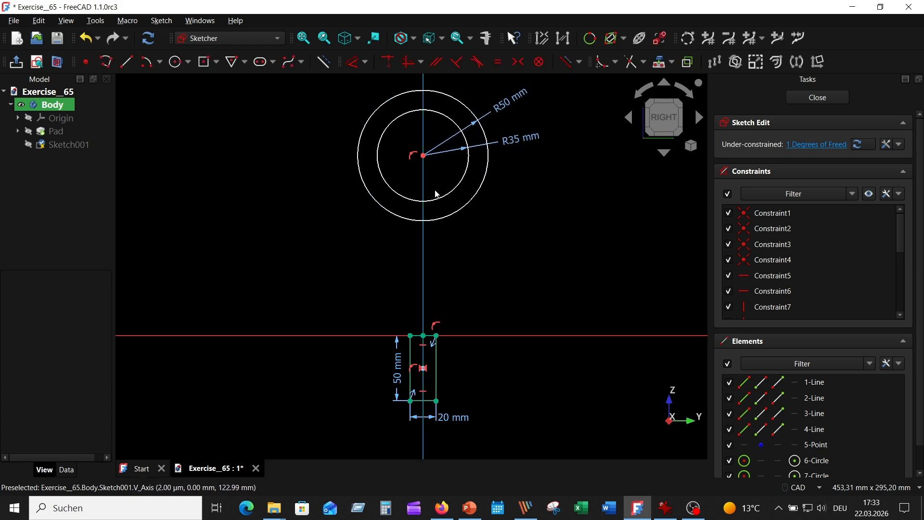
# Step: Check the reference drawing and dimension the circle centre 125 mm above the horizontal axis
pyautogui.click(665, 508)
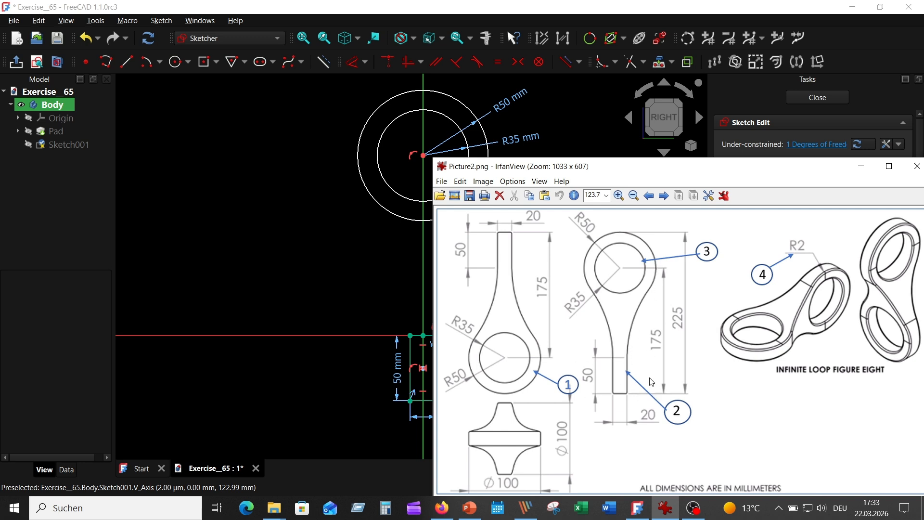
pyautogui.click(335, 260)
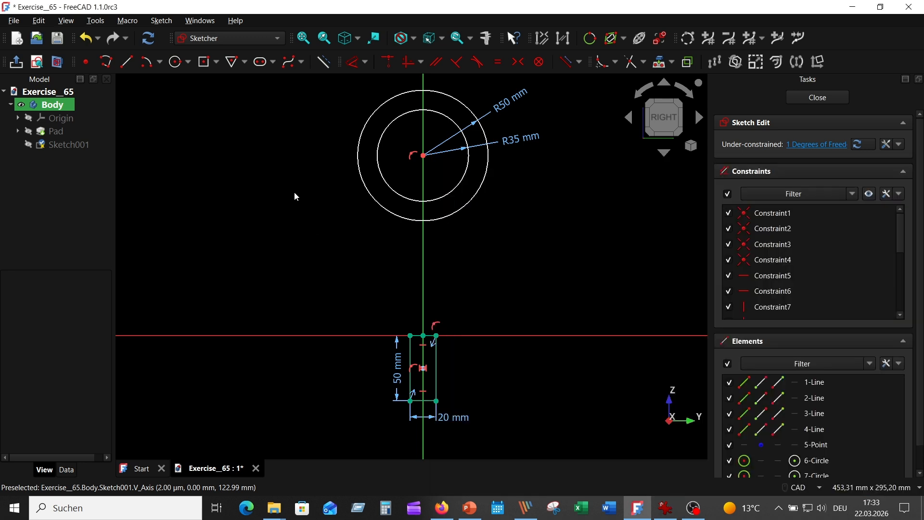
pyautogui.click(424, 157)
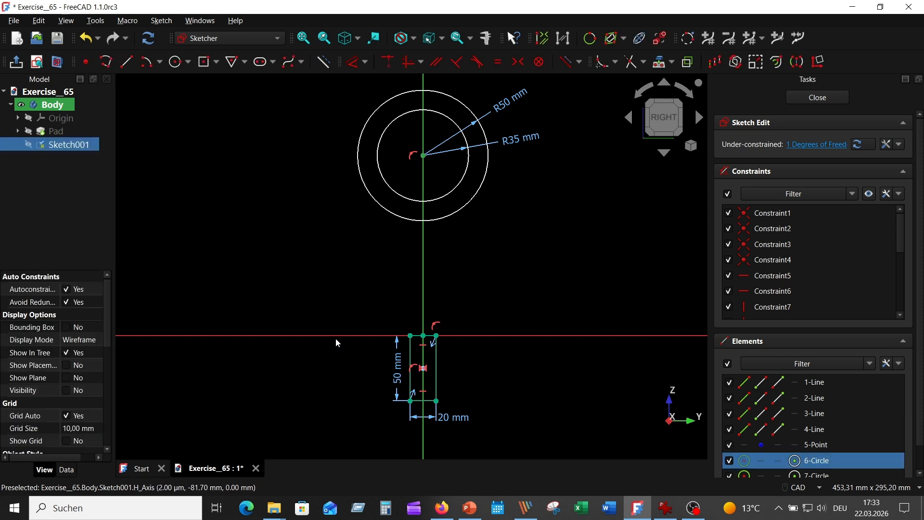
pyautogui.press('d')
pyautogui.click(307, 219)
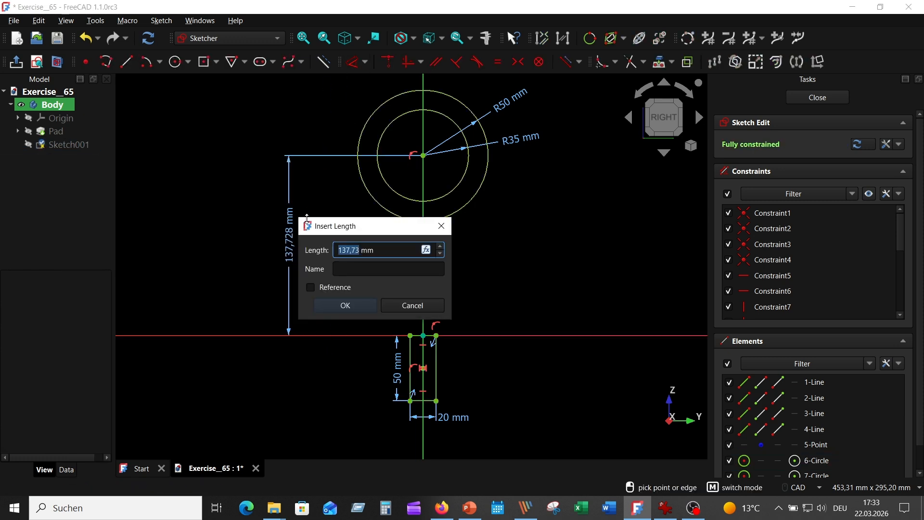
pyautogui.write('125')
pyautogui.press('Return')
pyautogui.scroll(4, 506, 279)
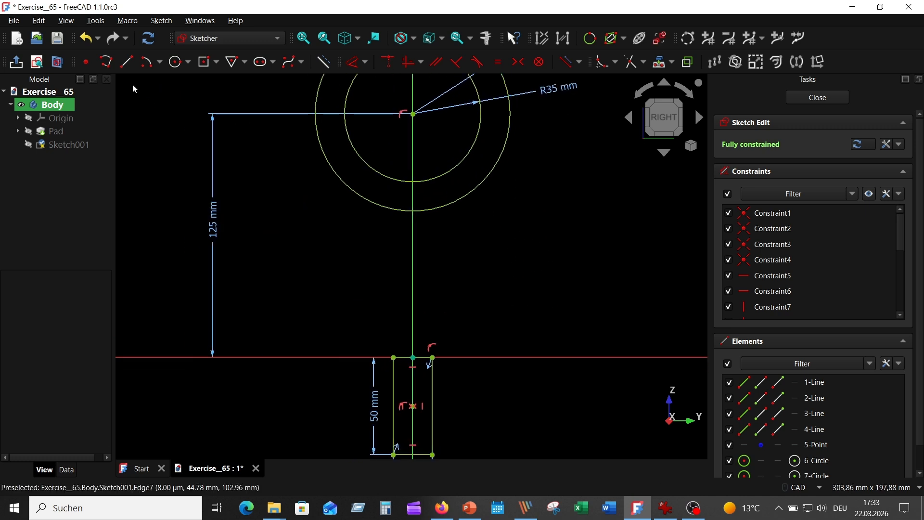
# Step: Draw two polyline arcs tangent to the rectangle's sides, running from its upper corners to the outer circle
pyautogui.click(106, 62)
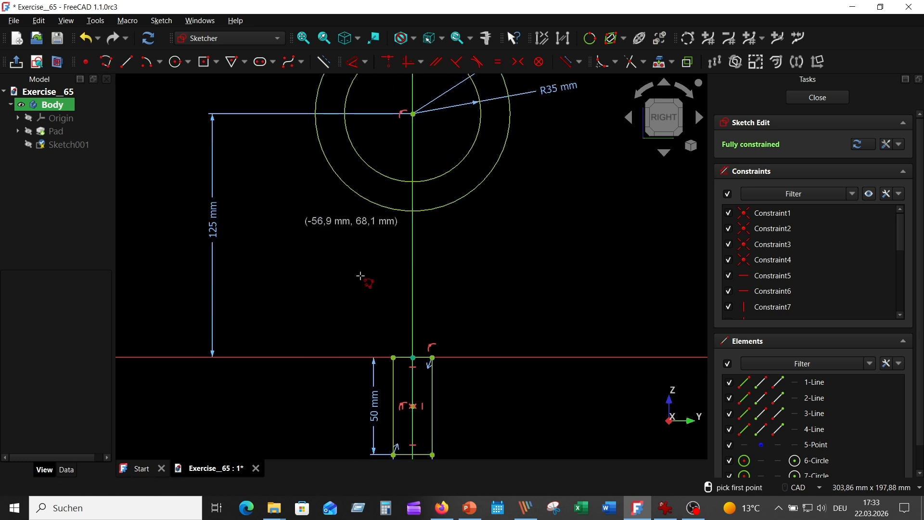
pyautogui.click(432, 358)
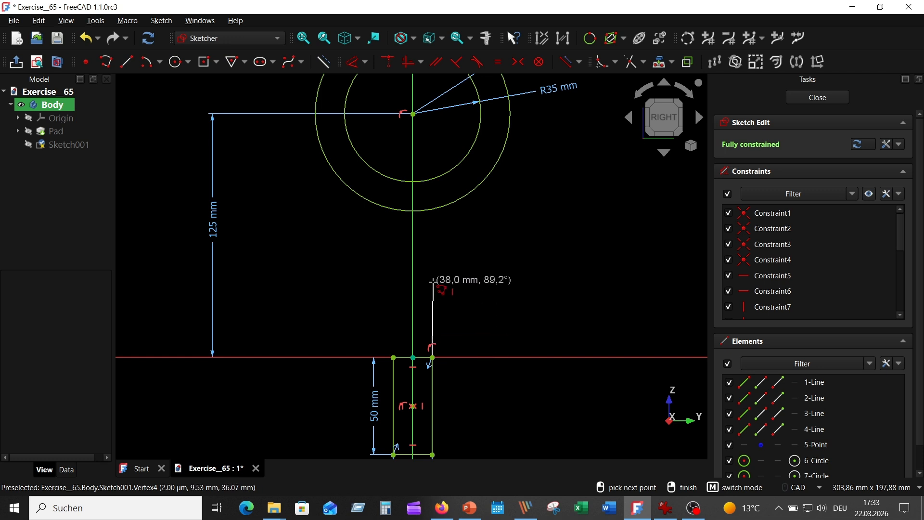
pyautogui.press('m')
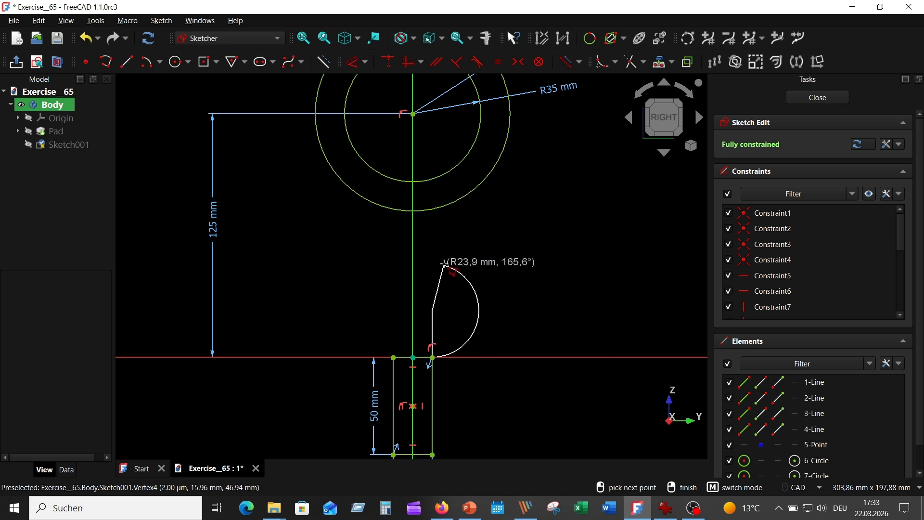
pyautogui.press('m')
pyautogui.press('m')
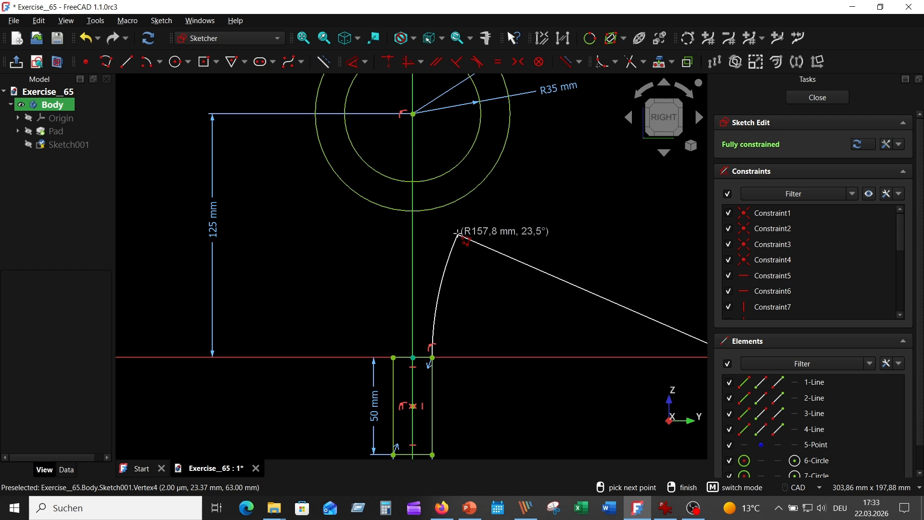
pyautogui.click(489, 175)
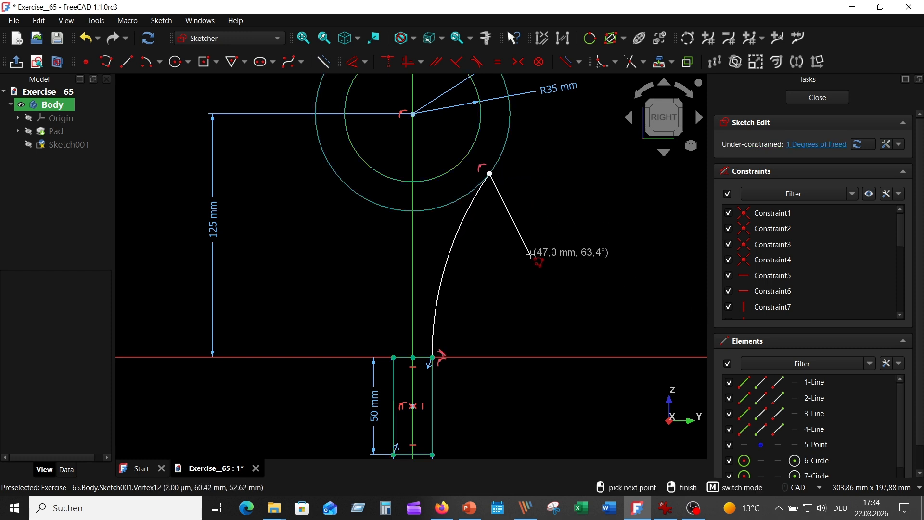
pyautogui.click(394, 358)
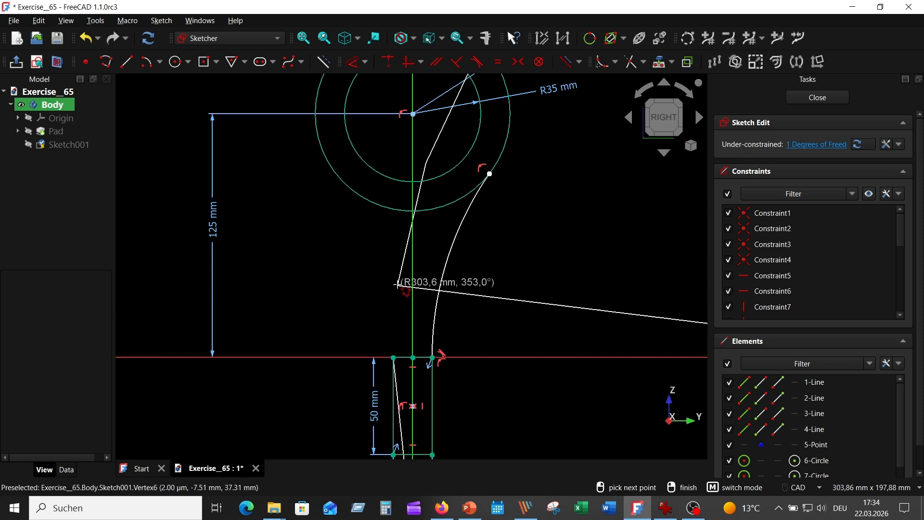
pyautogui.click(338, 177)
pyautogui.rightClick(267, 226)
pyautogui.rightClick(560, 264)
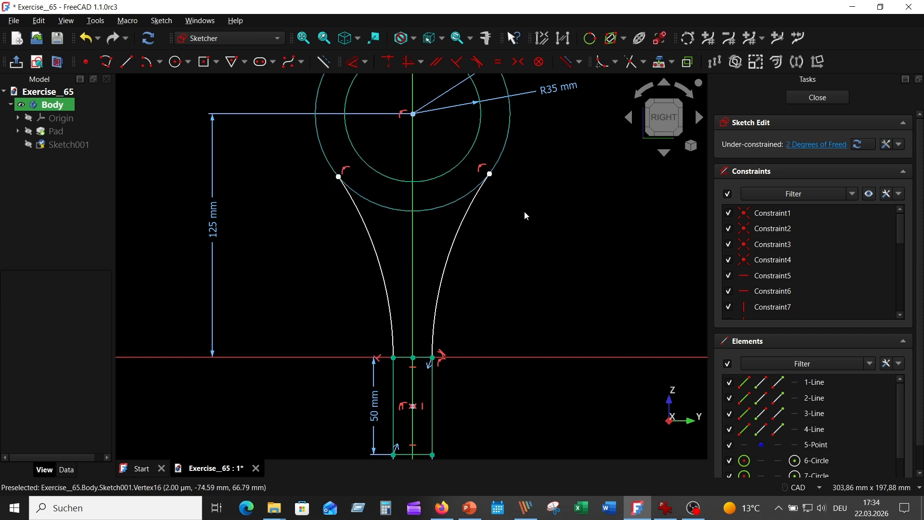
# Step: Constrain the right neck arc tangent to the outer circle
pyautogui.click(472, 205)
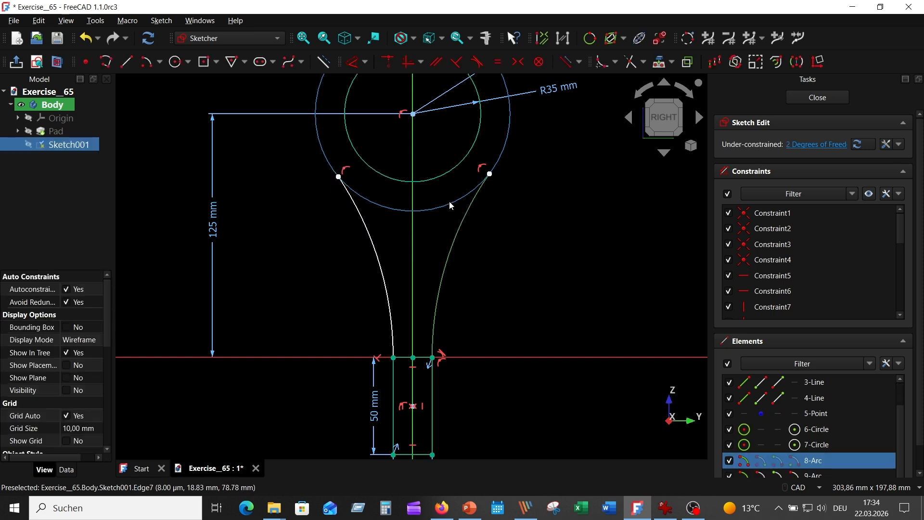
pyautogui.click(451, 206)
pyautogui.click(477, 62)
pyautogui.press('Return')
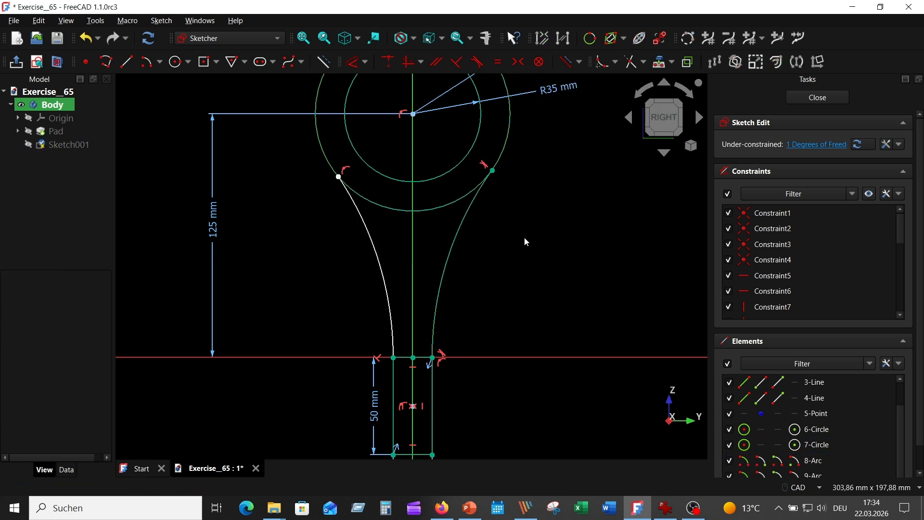
# Step: Align the upper endpoints of the left and right neck arcs horizontally
pyautogui.click(349, 197)
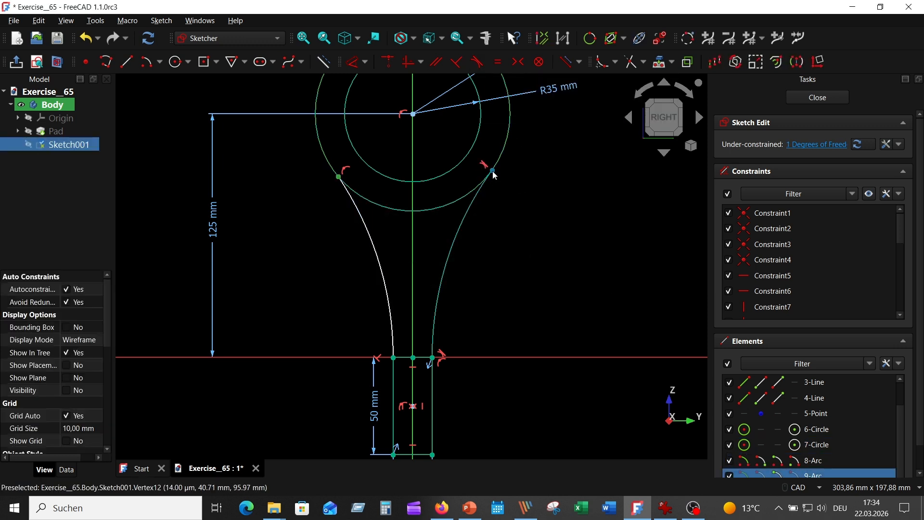
pyautogui.click(493, 177)
pyautogui.press('e')
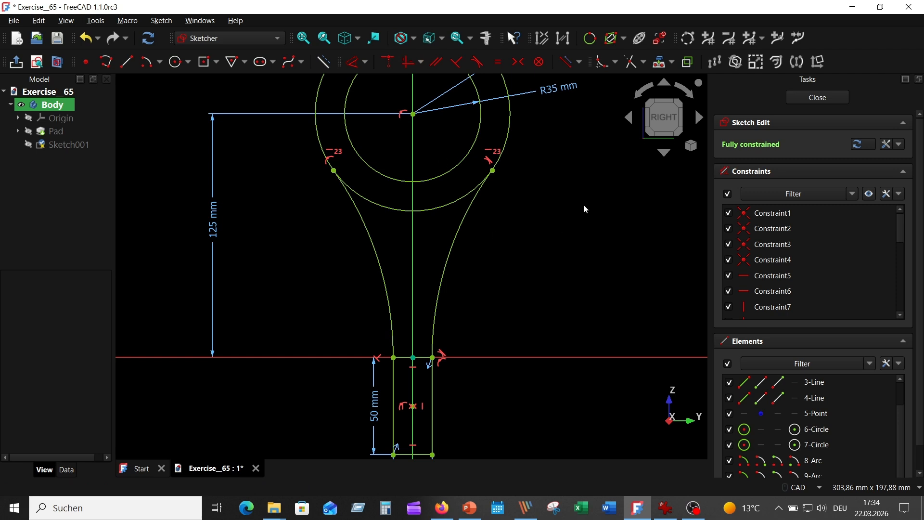
# Step: Trim away the lower segment of the outer circle between the two neck arcs
pyautogui.moveTo(499, 289)
pyautogui.mouseDown(button='middle')
pyautogui.moveTo(500, 223)
pyautogui.moveTo(505, 299)
pyautogui.mouseUp(button='middle')
pyautogui.scroll(1, 504, 298)
pyautogui.click(630, 62)
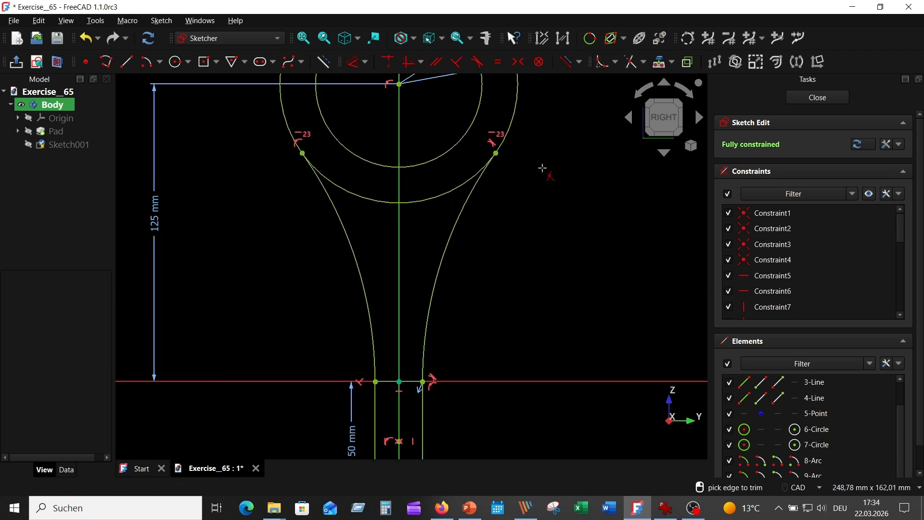
pyautogui.click(435, 197)
pyautogui.scroll(-2, 501, 284)
pyautogui.scroll(5, 473, 259)
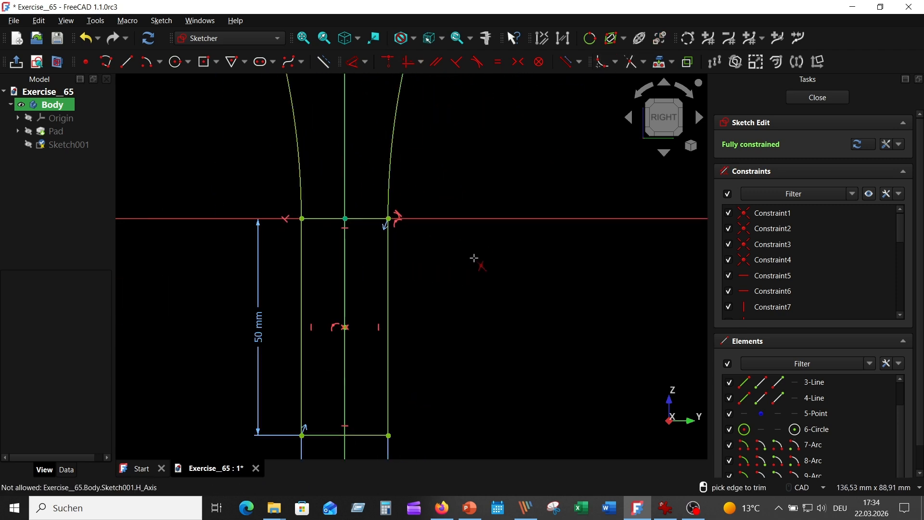
# Step: Trim the rectangle's upper edge between the neck arcs and constrain its two vertical sides to equal length
pyautogui.click(366, 218)
pyautogui.scroll(-3, 475, 213)
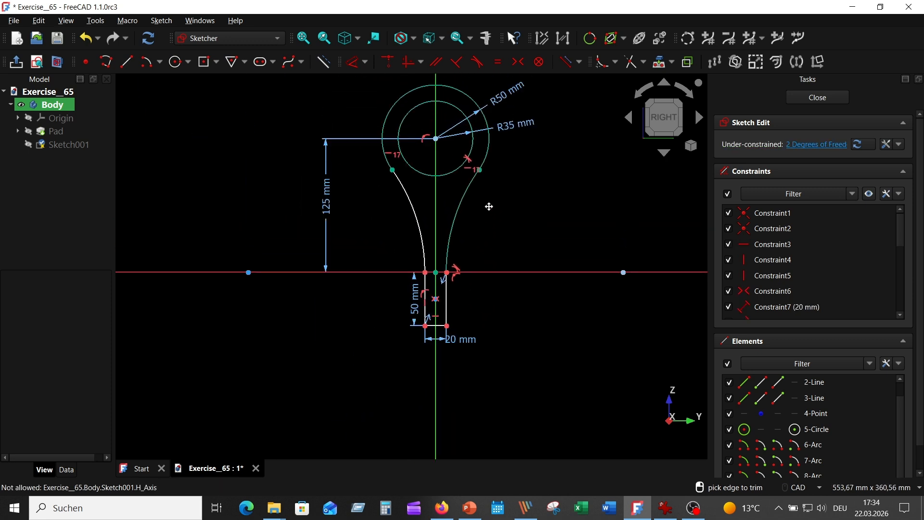
pyautogui.scroll(2, 489, 206)
pyautogui.scroll(2, 486, 298)
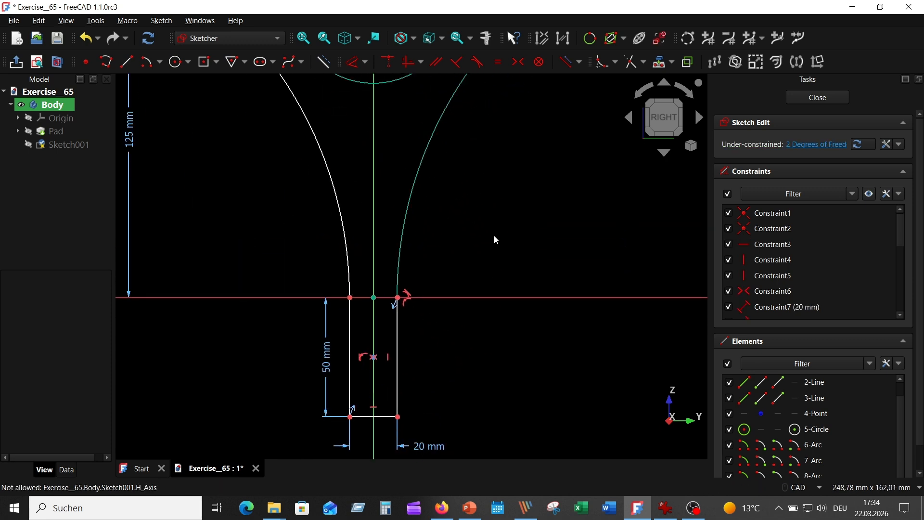
pyautogui.click(350, 360)
pyautogui.click(398, 352)
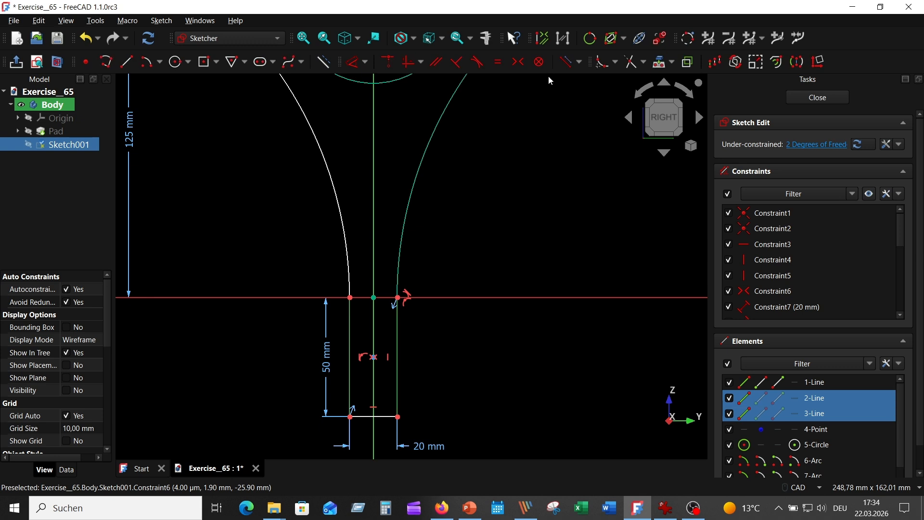
pyautogui.click(497, 62)
pyautogui.scroll(-2, 522, 289)
pyautogui.scroll(2, 522, 288)
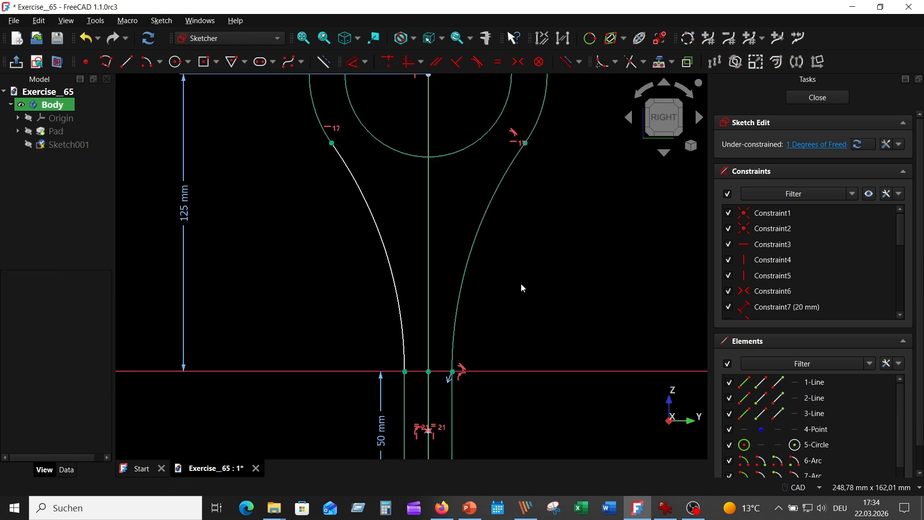
# Step: Add a radius dimension to the left neck arc, accepting the proposed value
pyautogui.click(353, 61)
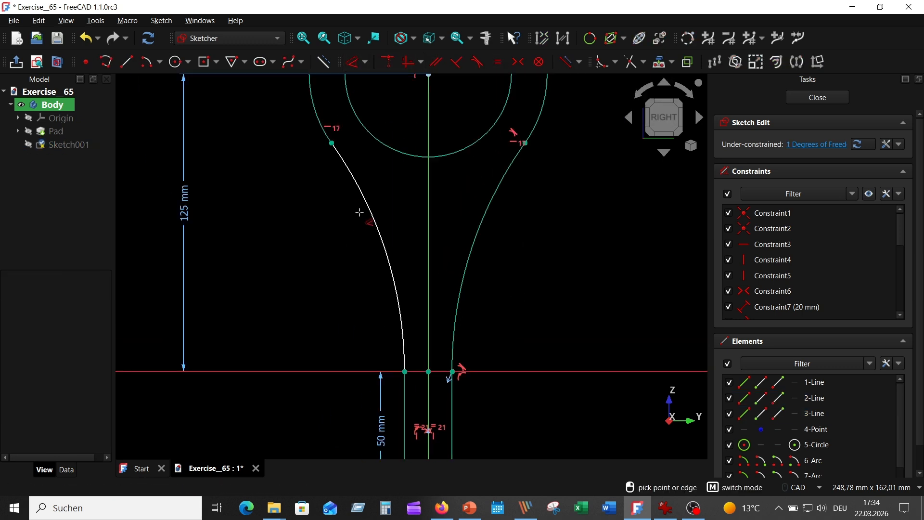
pyautogui.click(368, 199)
pyautogui.click(329, 228)
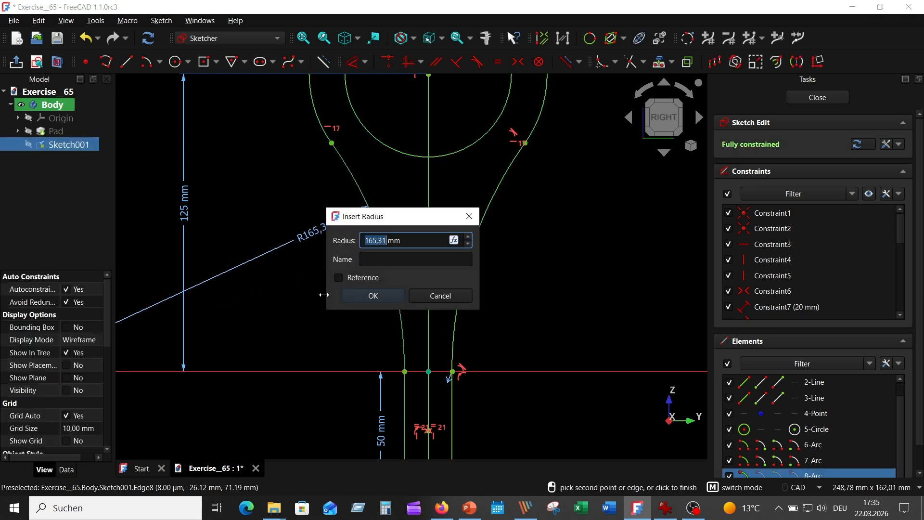
pyautogui.click(373, 295)
pyautogui.scroll(-3, 515, 262)
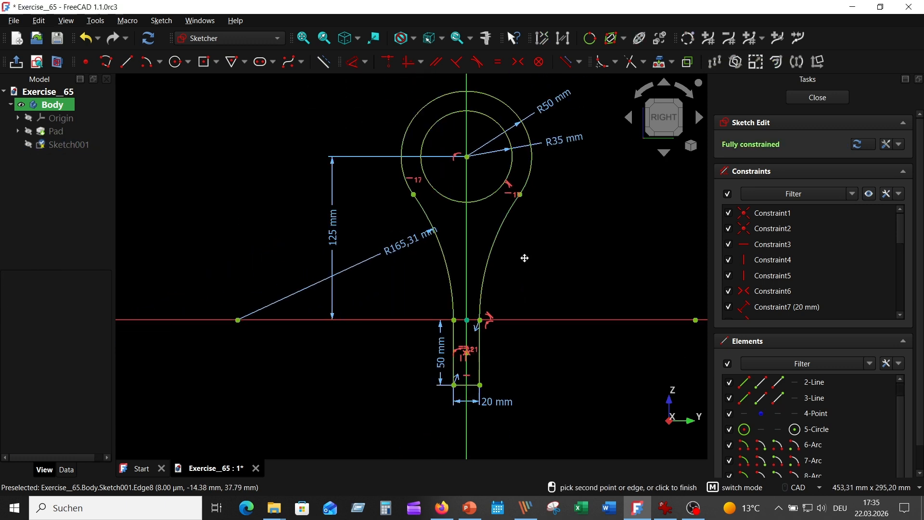
pyautogui.press('Escape')
# Step: Delete the inner 35 mm radius circle from the sketch
pyautogui.click(440, 207)
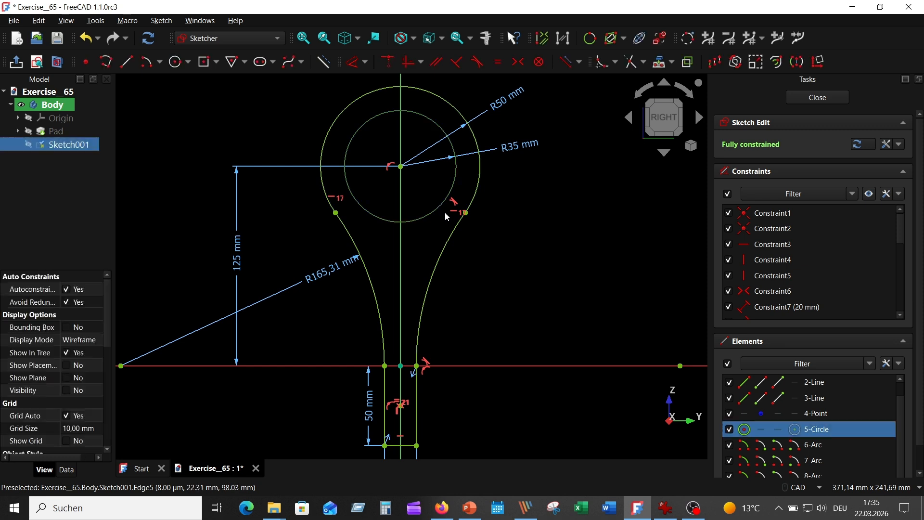
pyautogui.press('Delete')
pyautogui.scroll(1, 530, 255)
pyautogui.moveTo(433, 406); pyautogui.dragTo(479, 304, button='middle')
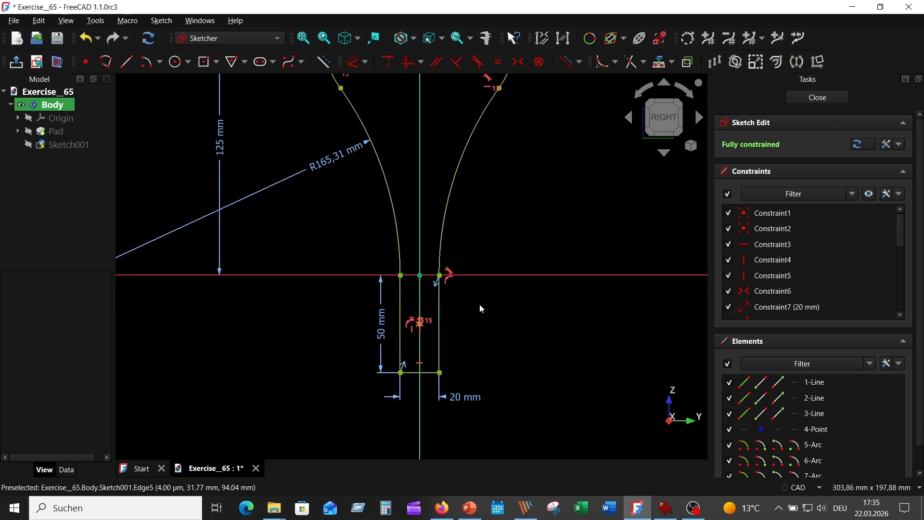
pyautogui.click(431, 373)
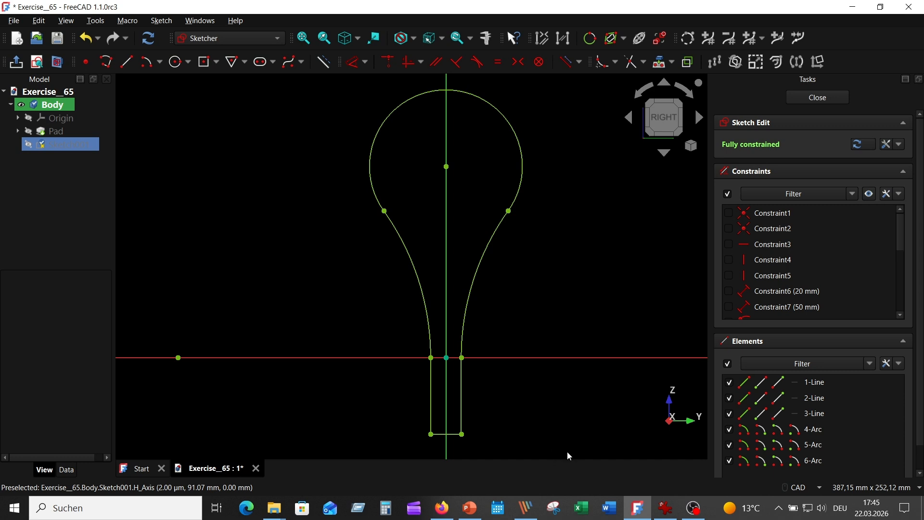
# Step: Offset the entire profile outward by 80 mm with arc corners, keeping the original, and close the sketch
pyautogui.moveTo(568, 451)
pyautogui.mouseDown()
pyautogui.moveTo(378, 175)
pyautogui.moveTo(337, 74)
pyautogui.moveTo(328, 86)
pyautogui.mouseUp()
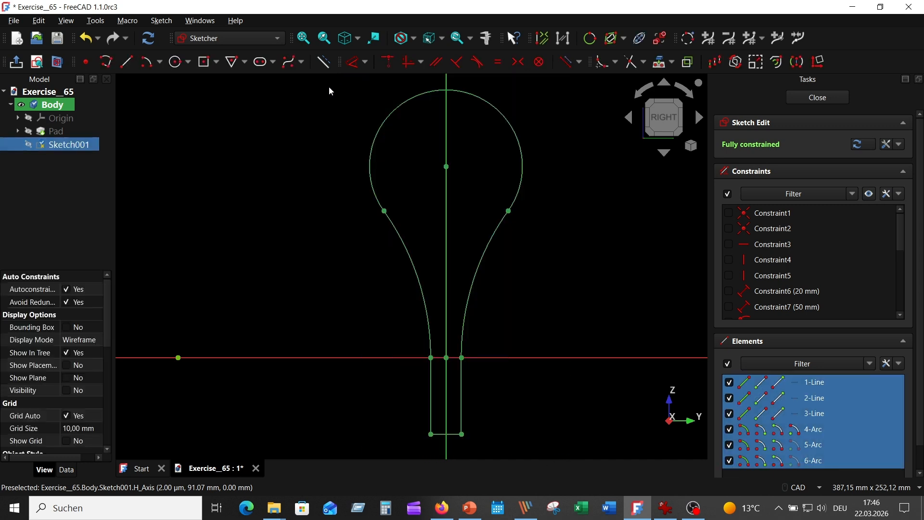
pyautogui.click(776, 62)
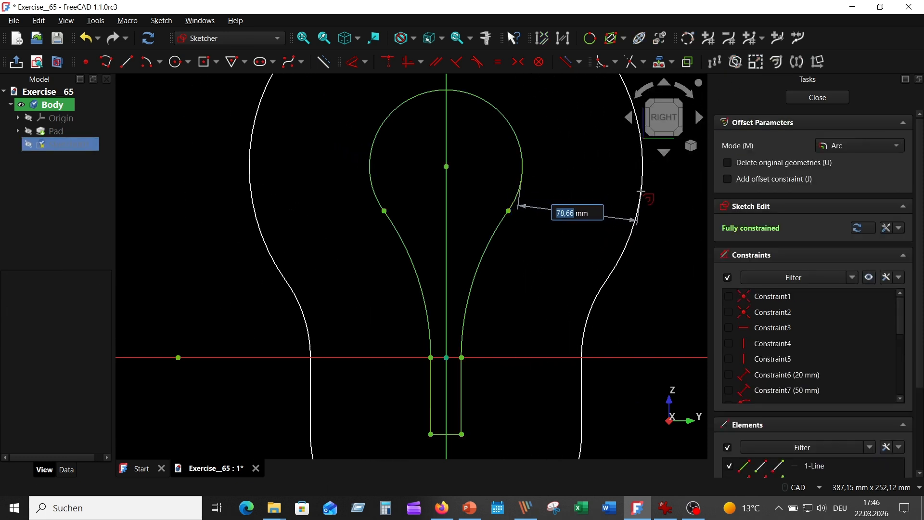
pyautogui.write('80')
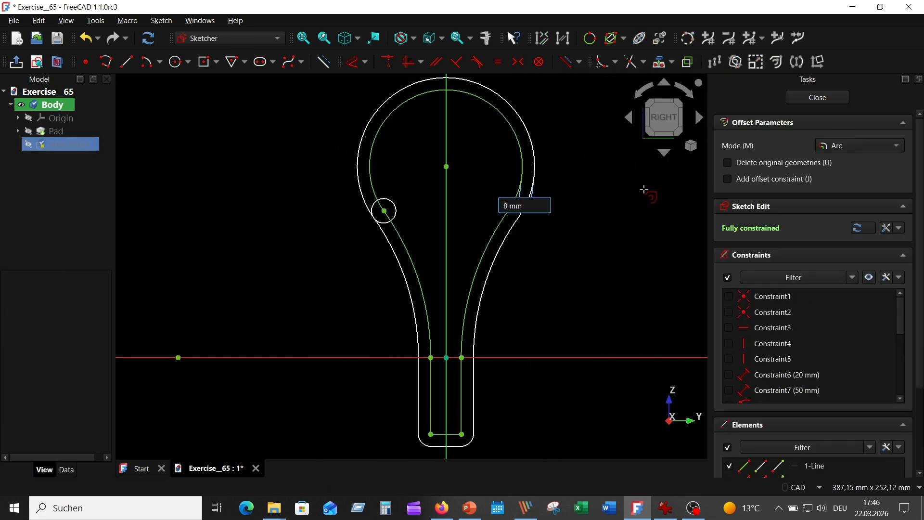
pyautogui.press('Return')
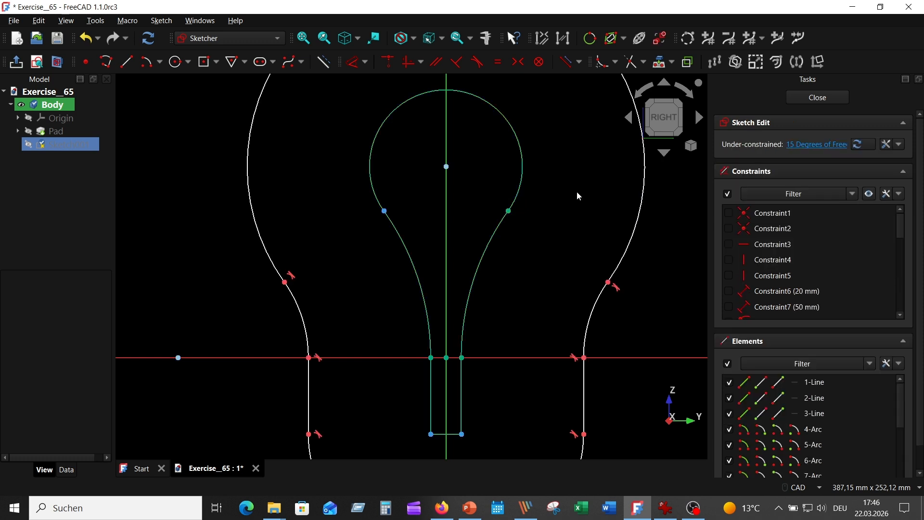
pyautogui.scroll(-2, 622, 302)
pyautogui.scroll(1, 604, 333)
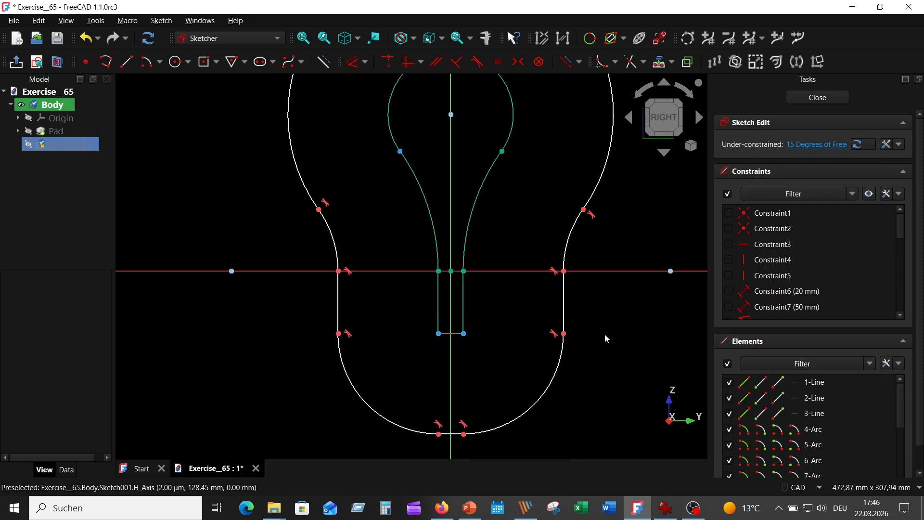
pyautogui.scroll(-2, 604, 333)
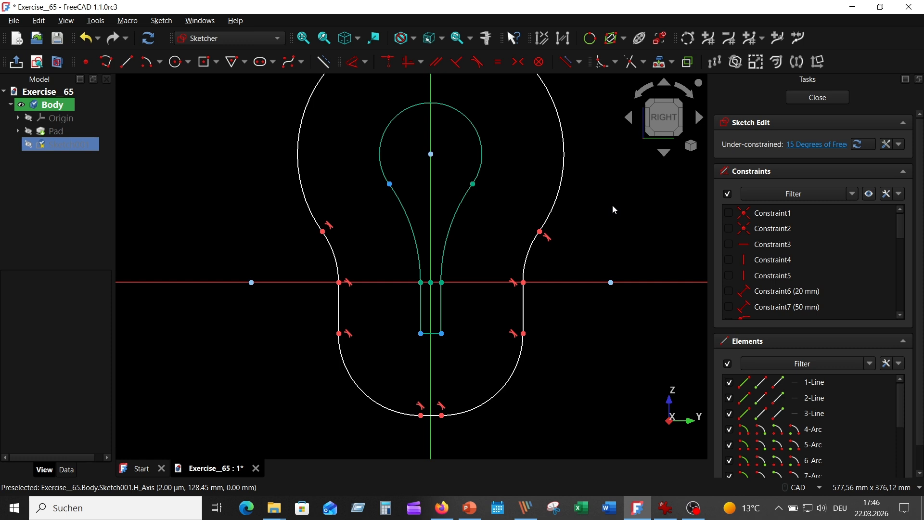
pyautogui.click(807, 98)
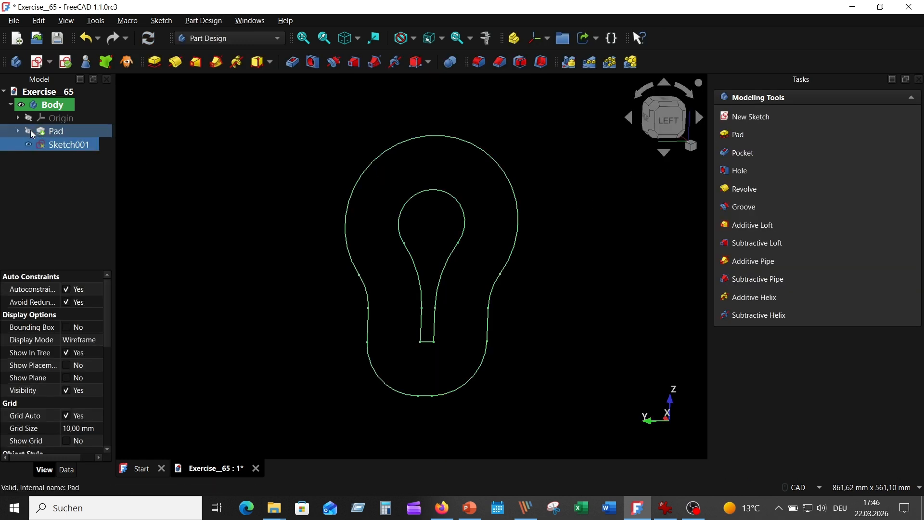
# Step: Show the Pad alongside the new sketch and validate the sketch for open or non-manifold vertices
pyautogui.click(31, 130)
pyautogui.moveTo(541, 233); pyautogui.dragTo(585, 213, button='middle')
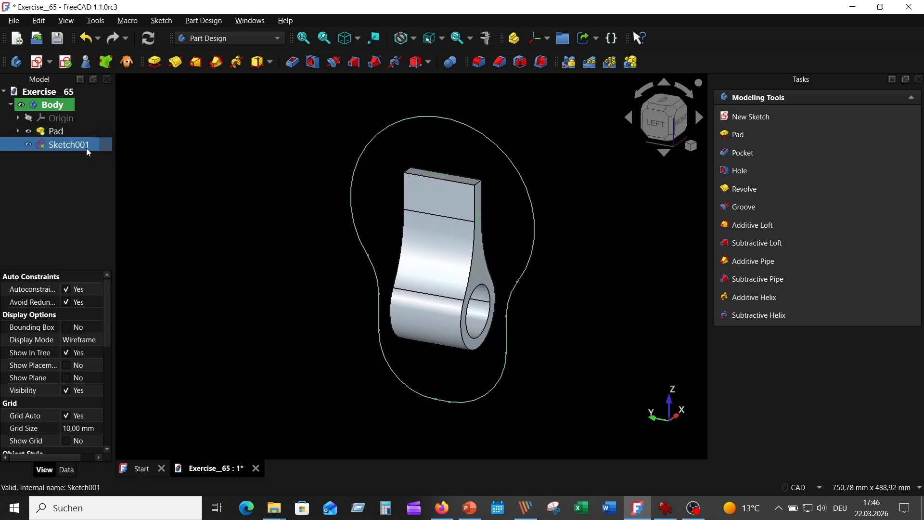
pyautogui.click(163, 22)
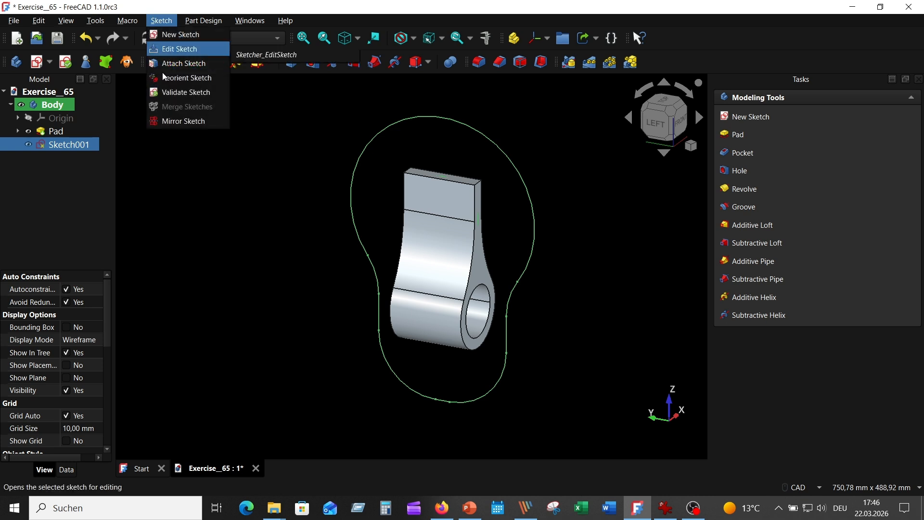
pyautogui.click(178, 91)
pyautogui.click(797, 161)
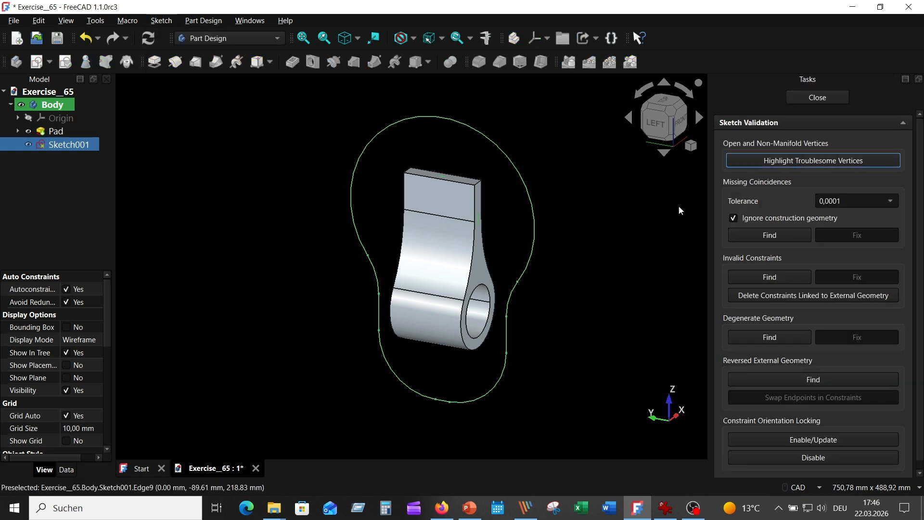
pyautogui.click(813, 99)
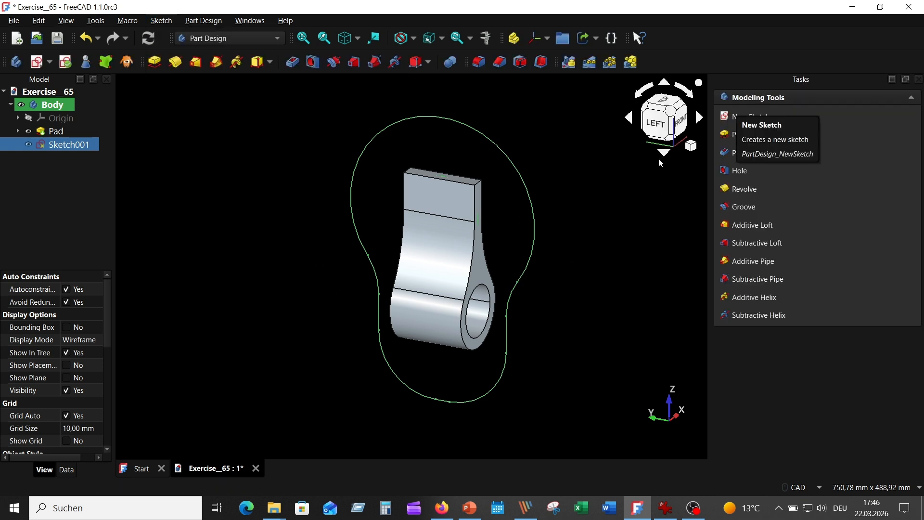
# Step: Cut the Pad with a symmetric Pocket of the offset profile, 100 mm in length
pyautogui.click(292, 63)
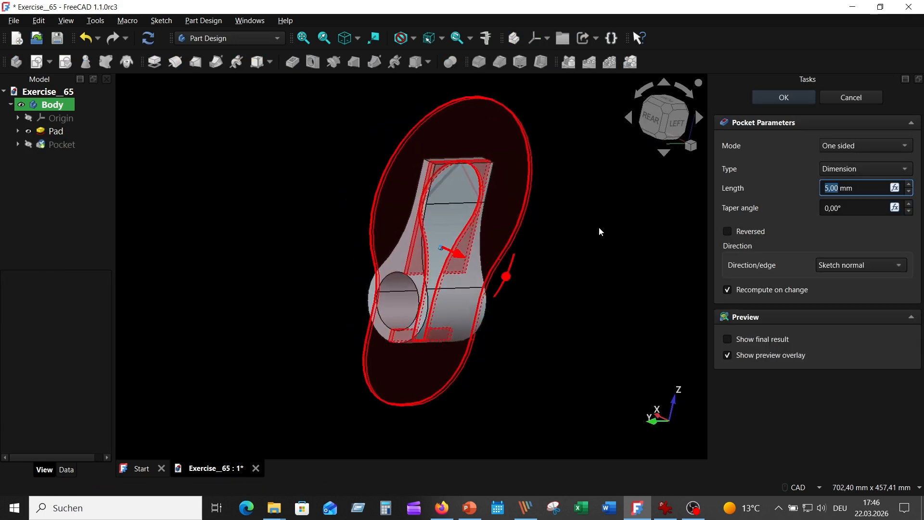
pyautogui.click(835, 147)
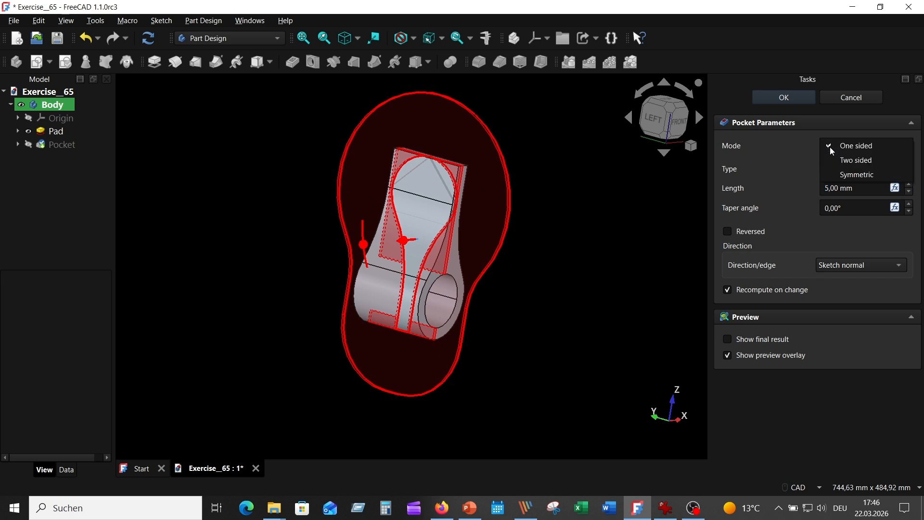
pyautogui.click(844, 175)
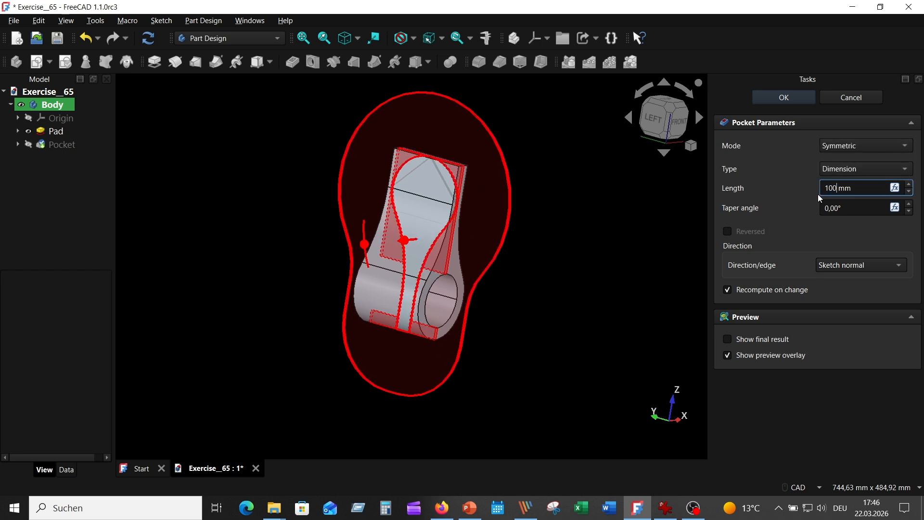
pyautogui.write('100')
pyautogui.press('Return')
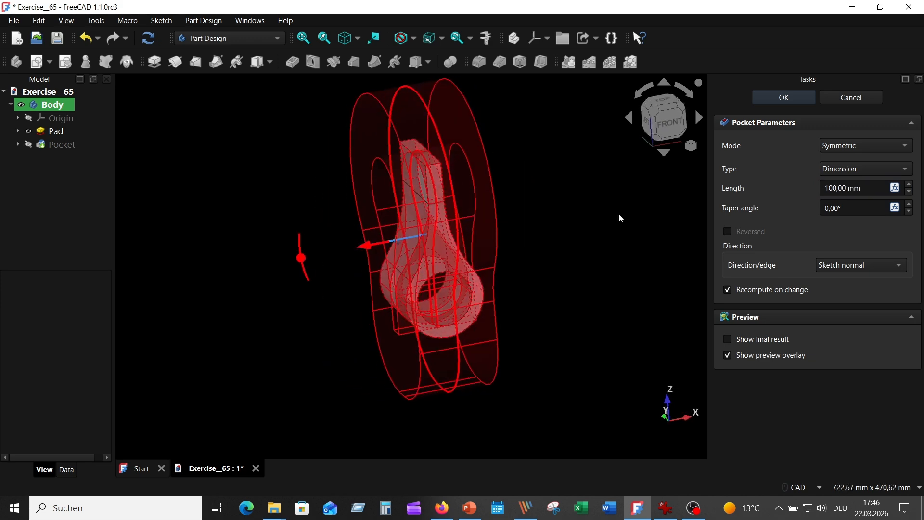
pyautogui.click(783, 97)
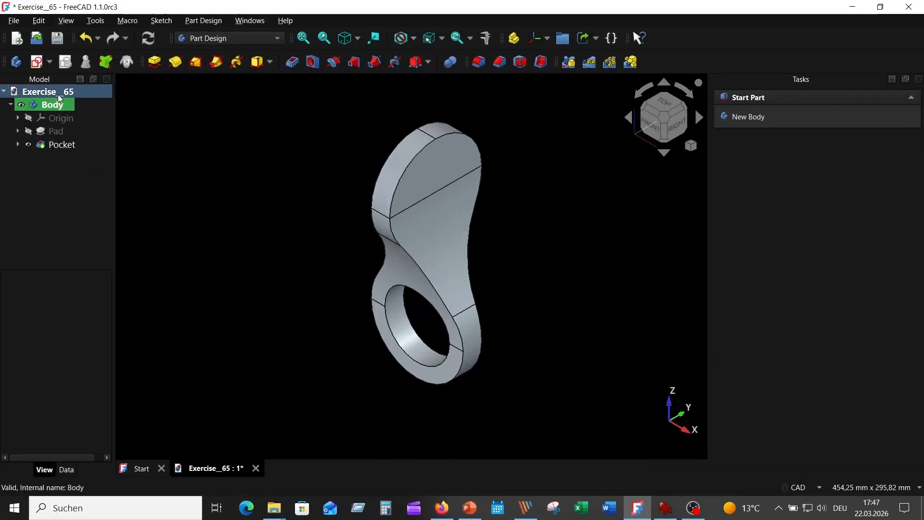
# Step: Start a sketch on the YZ plane in section view and project the rounded head's upper-right arc as external geometry
pyautogui.click(36, 62)
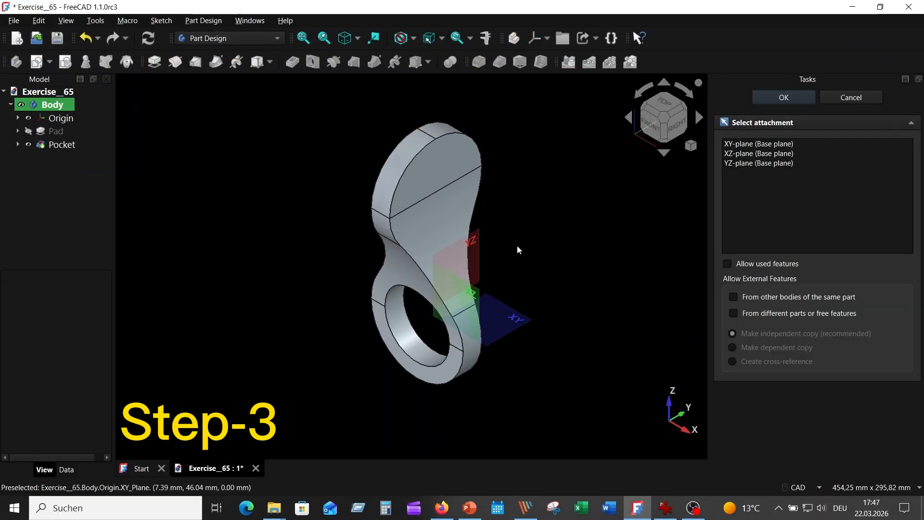
pyautogui.click(476, 247)
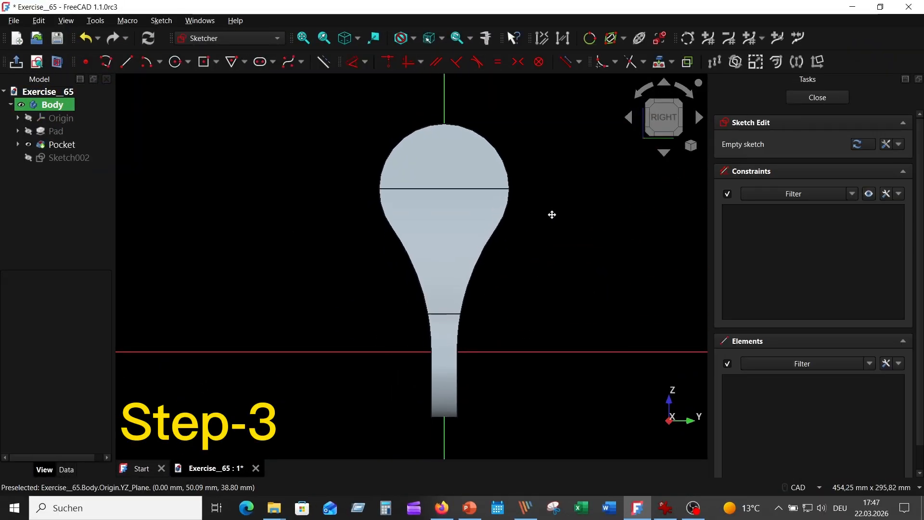
pyautogui.click(57, 62)
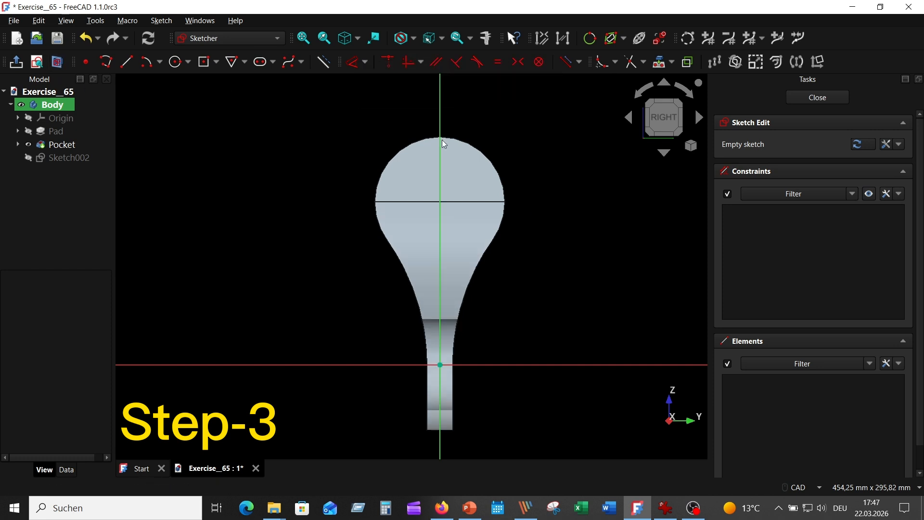
pyautogui.click(659, 62)
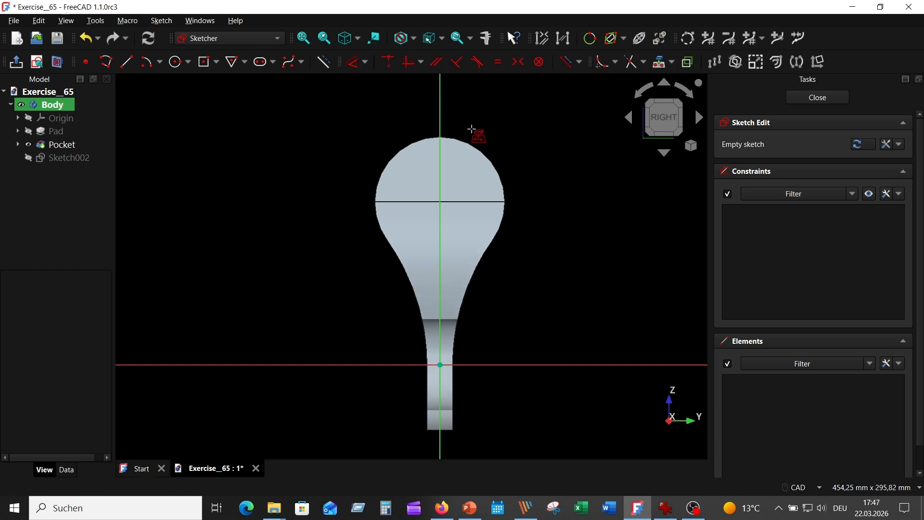
pyautogui.click(467, 140)
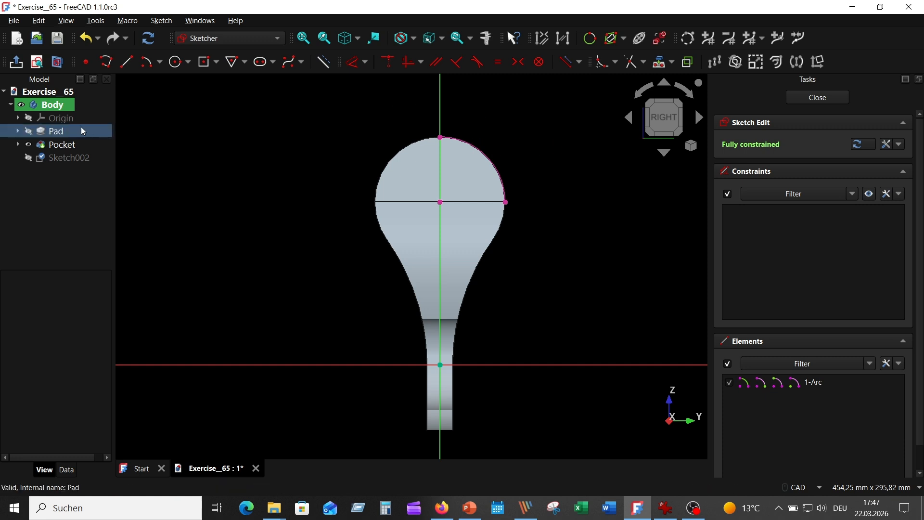
# Step: Hide the Pocket and turn the projected arc into construction geometry
pyautogui.click(28, 144)
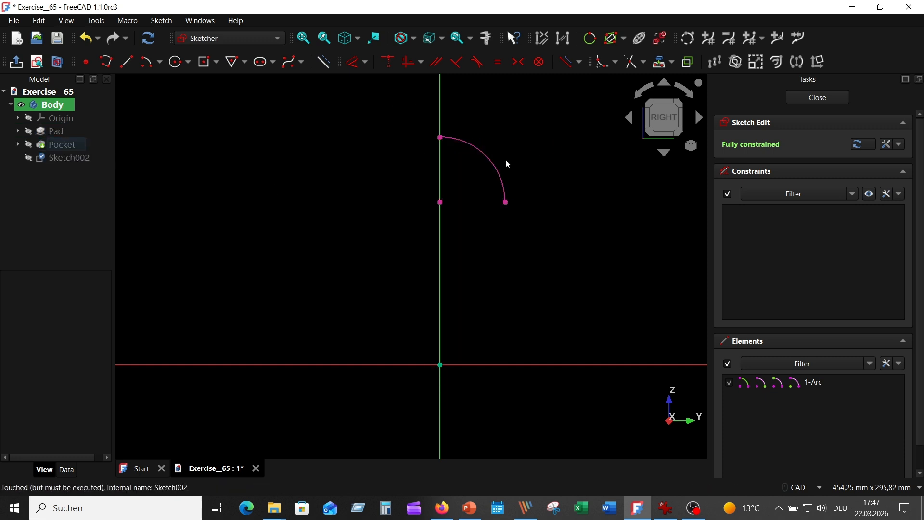
pyautogui.click(490, 161)
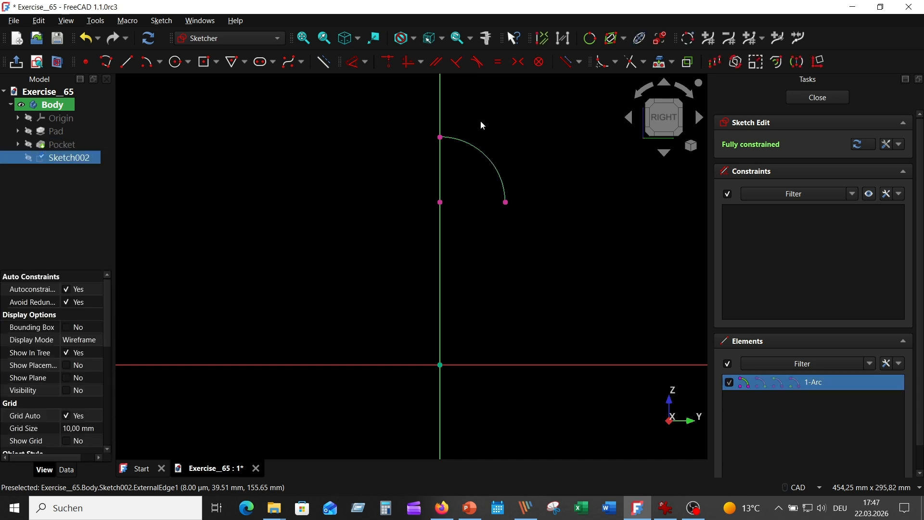
pyautogui.click(323, 62)
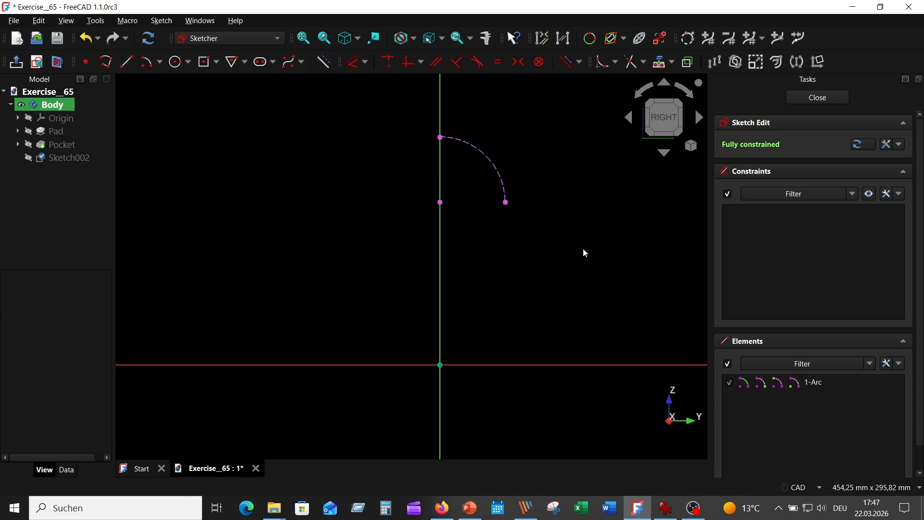
# Step: Switch to IrfanView and check the reference drawing for the upper ring's hole dimensions
pyautogui.click(666, 507)
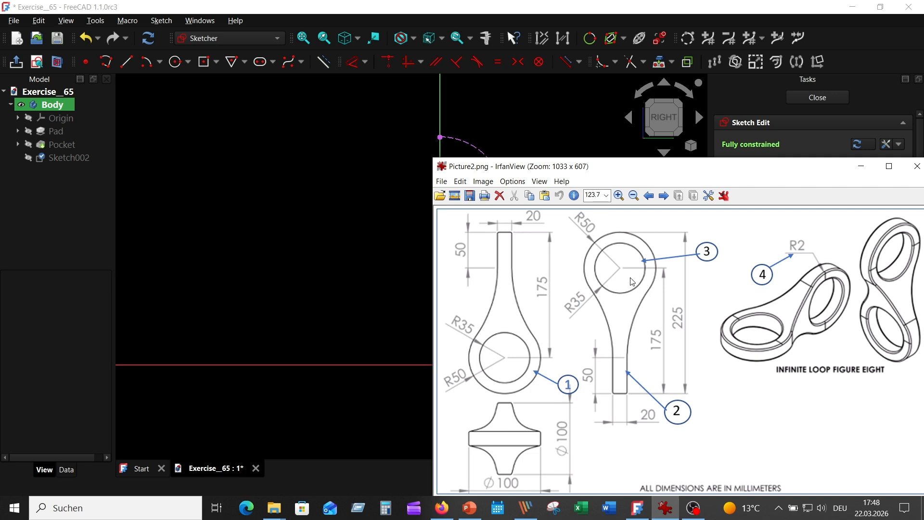
# Step: Switch back to FreeCAD, finish the sketch with a 35 mm radius circle centred on the projected arc's centre, and show the Pocket again
pyautogui.click(325, 226)
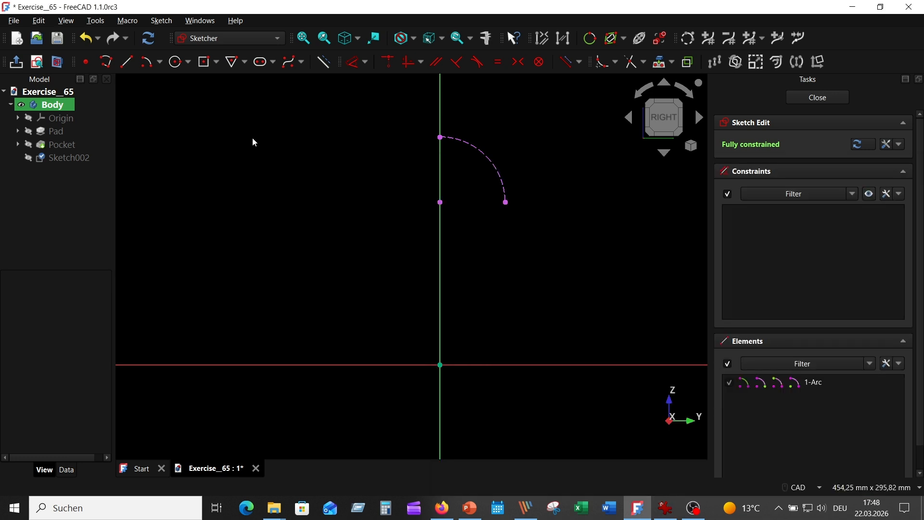
pyautogui.click(175, 62)
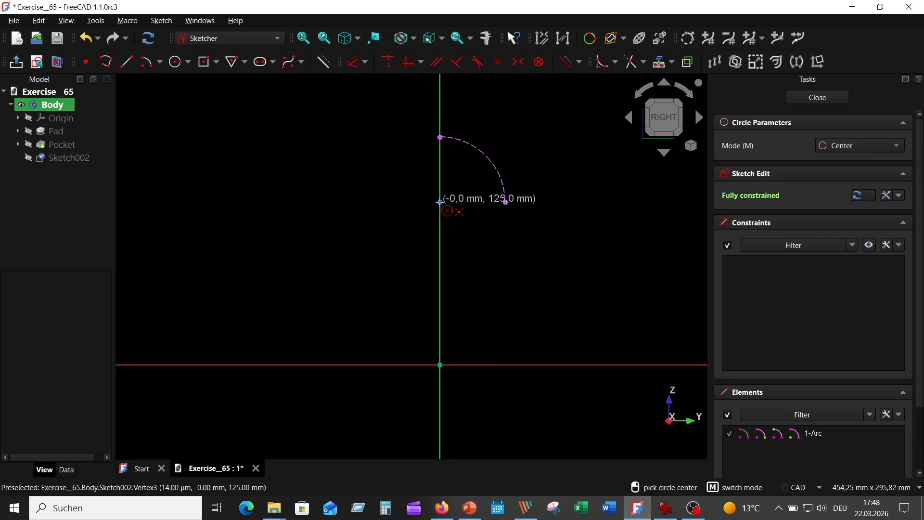
pyautogui.click(439, 202)
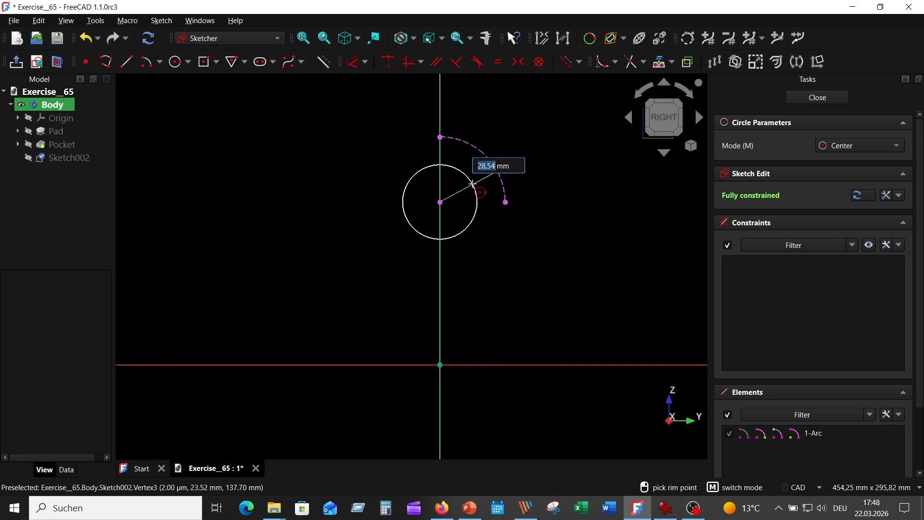
pyautogui.write('35')
pyautogui.press('Return')
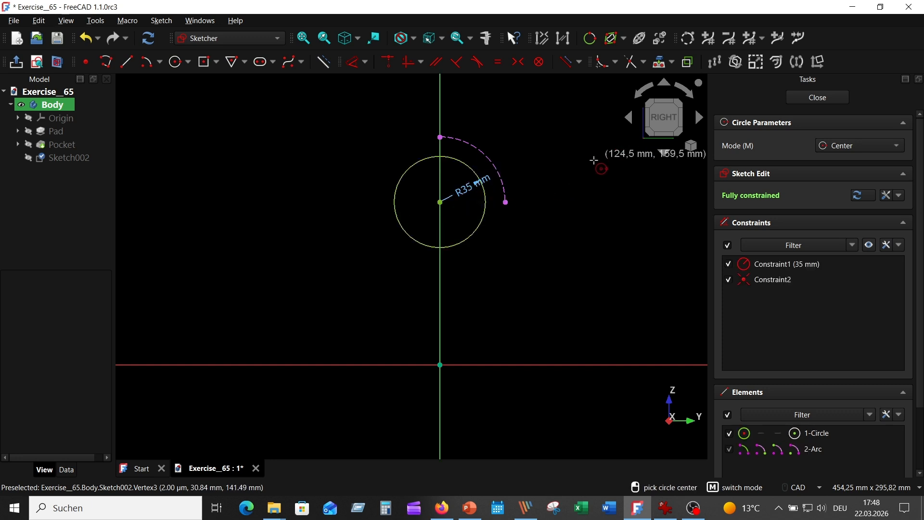
pyautogui.rightClick(605, 166)
pyautogui.moveTo(474, 184); pyautogui.dragTo(332, 171)
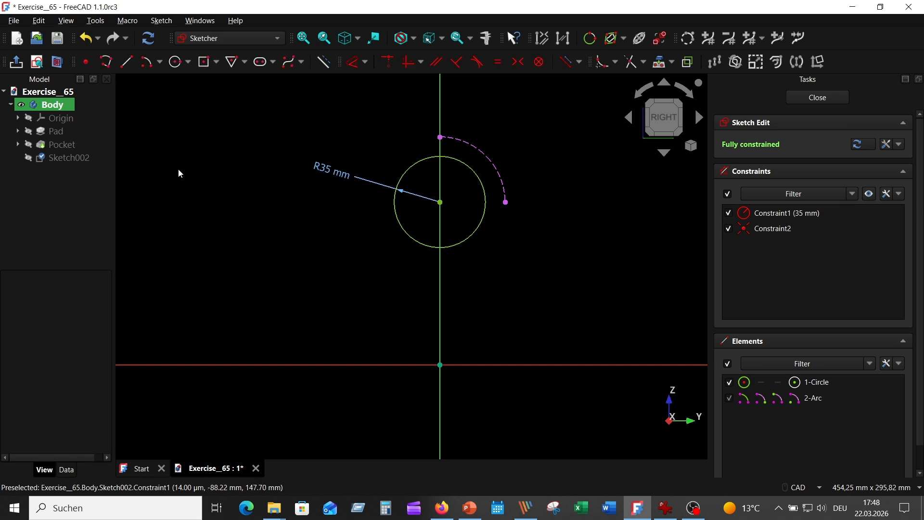
pyautogui.click(30, 145)
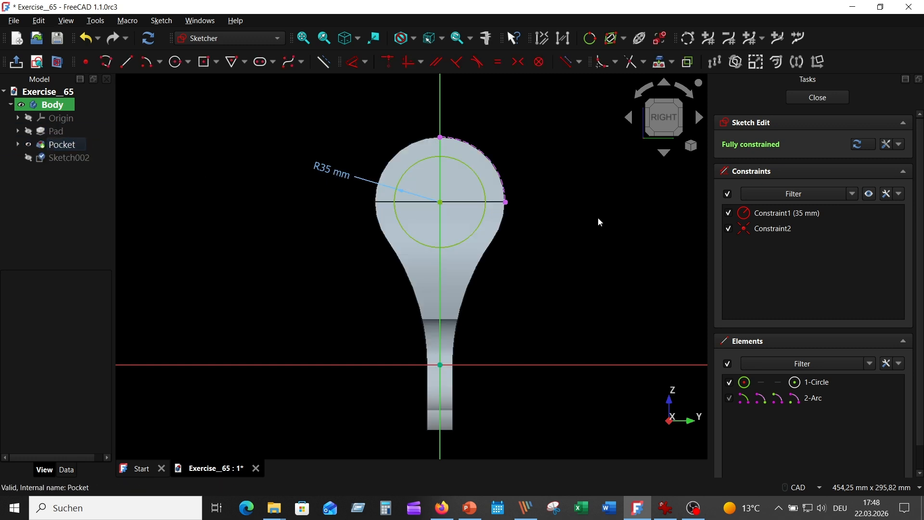
pyautogui.click(833, 99)
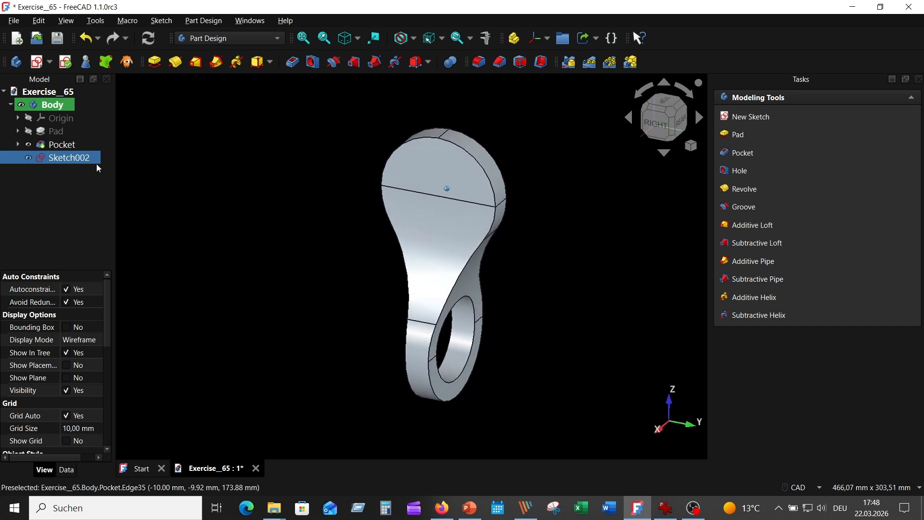
# Step: Cut the upper ring's circular hole with a symmetric Pocket of type Through all
pyautogui.click(290, 64)
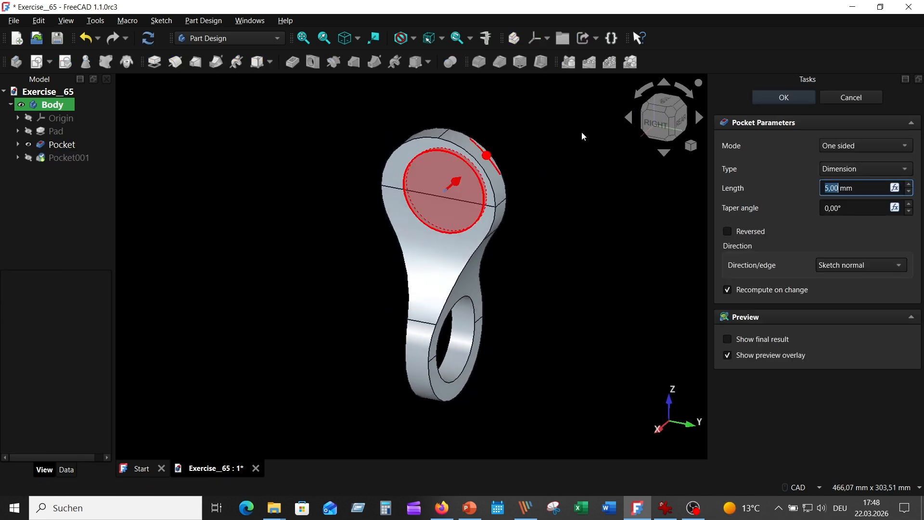
pyautogui.click(844, 146)
pyautogui.click(850, 174)
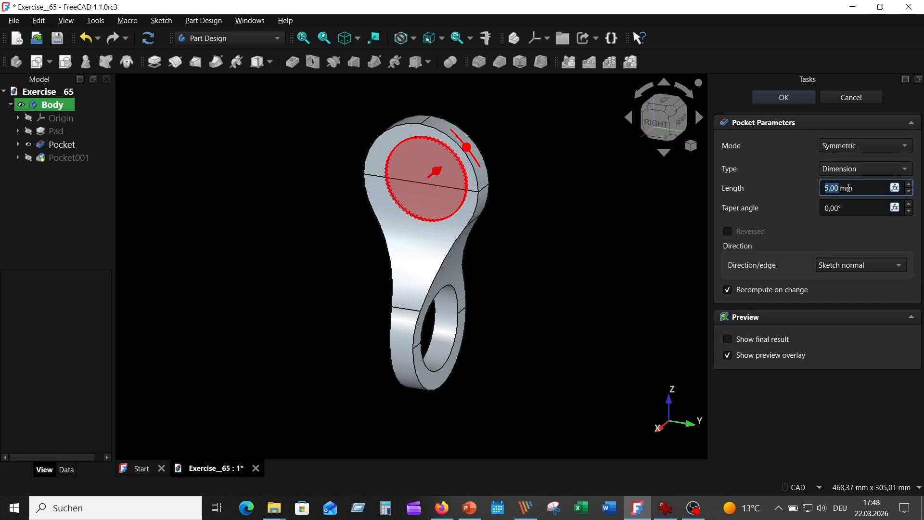
pyautogui.click(870, 169)
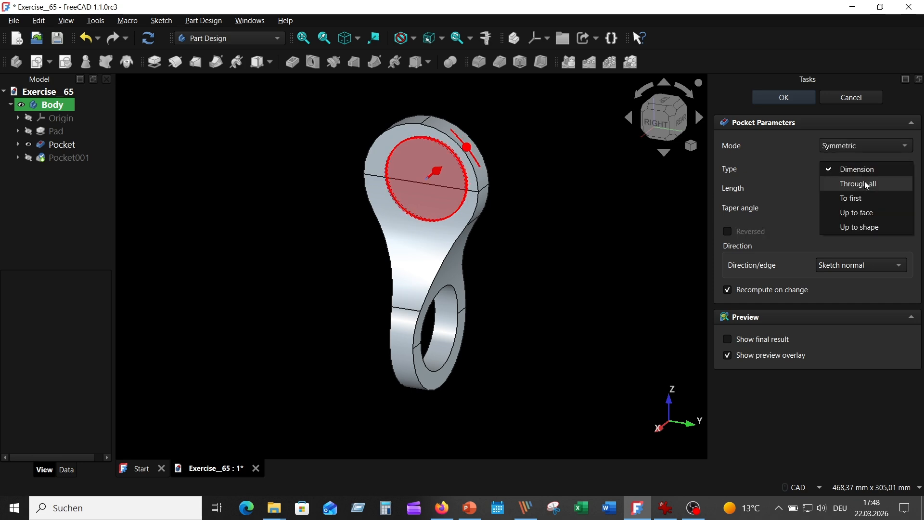
pyautogui.click(858, 182)
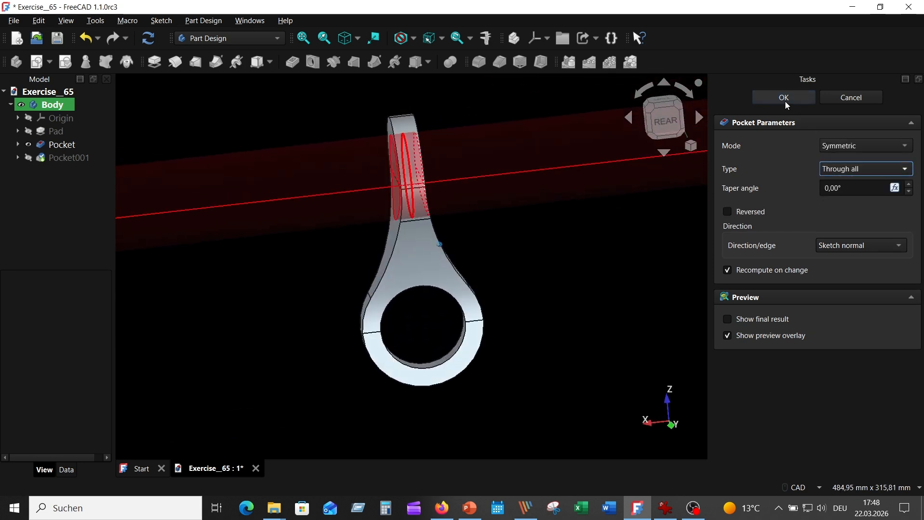
pyautogui.click(784, 98)
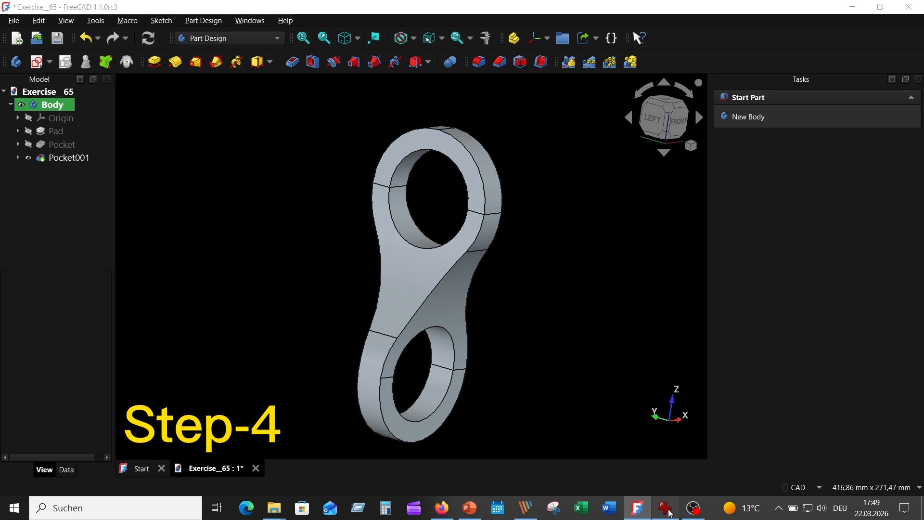
# Step: Check the reference drawing in IrfanView, and back in FreeCAD fillet the part's outer contour edges with a 2 mm radius
pyautogui.click(666, 508)
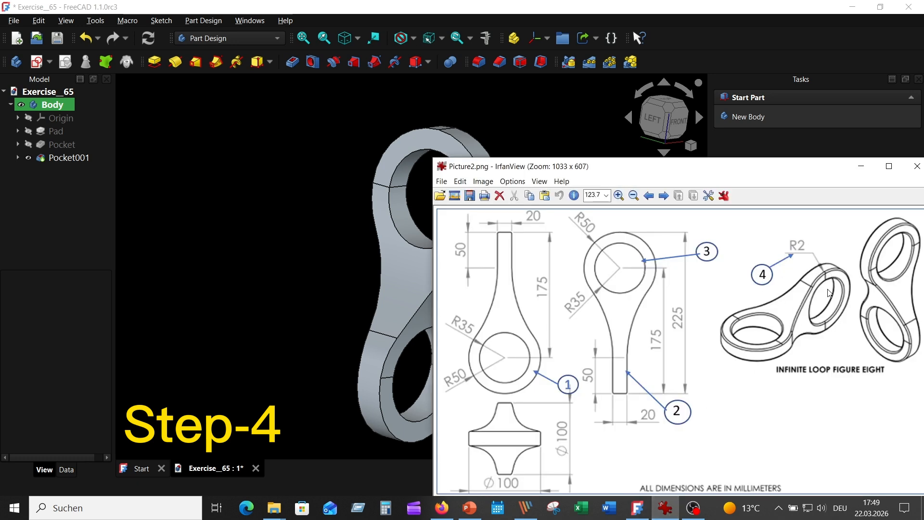
pyautogui.click(224, 241)
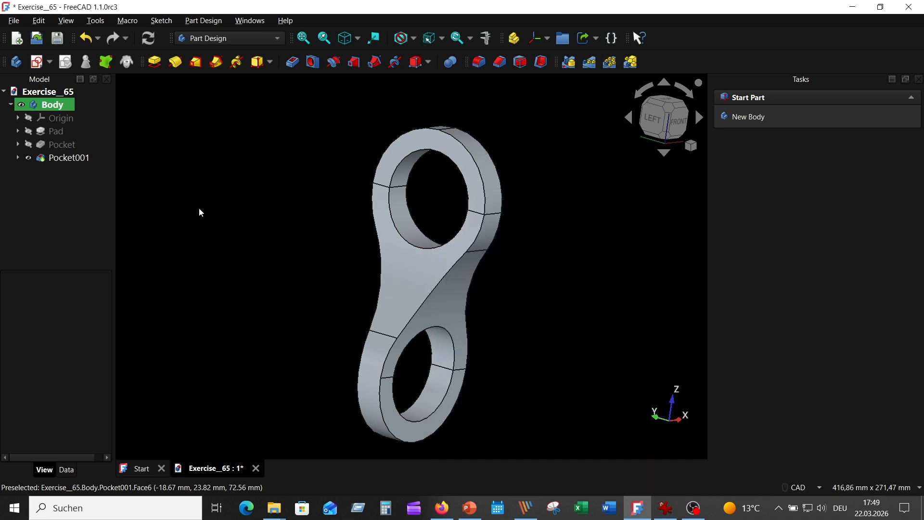
pyautogui.click(399, 361)
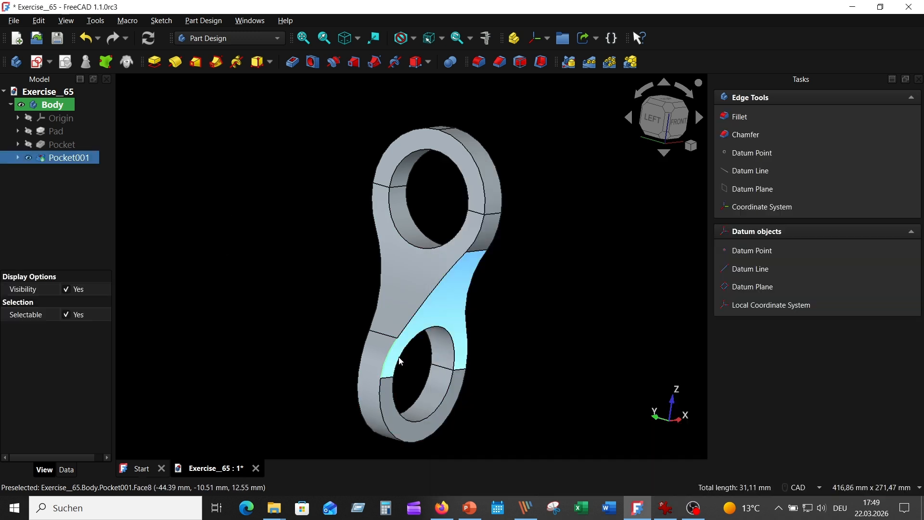
pyautogui.click(479, 62)
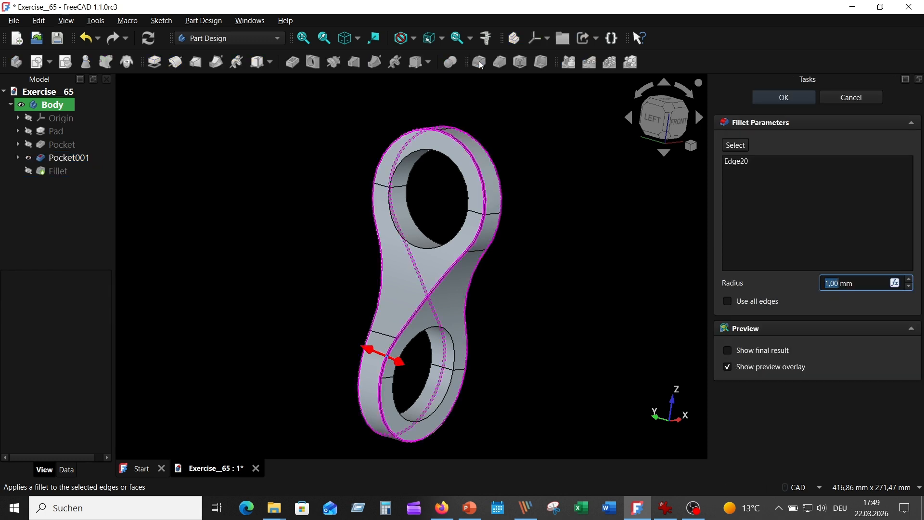
pyautogui.click(910, 280)
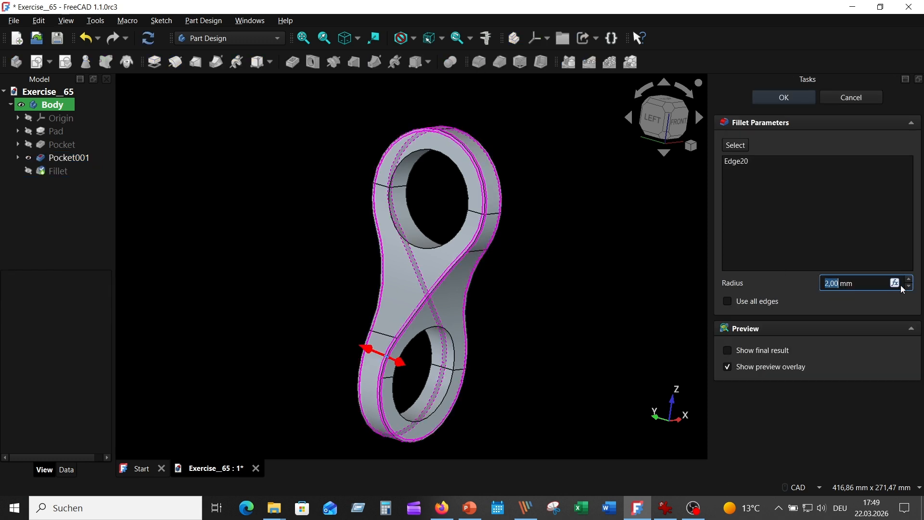
pyautogui.click(871, 284)
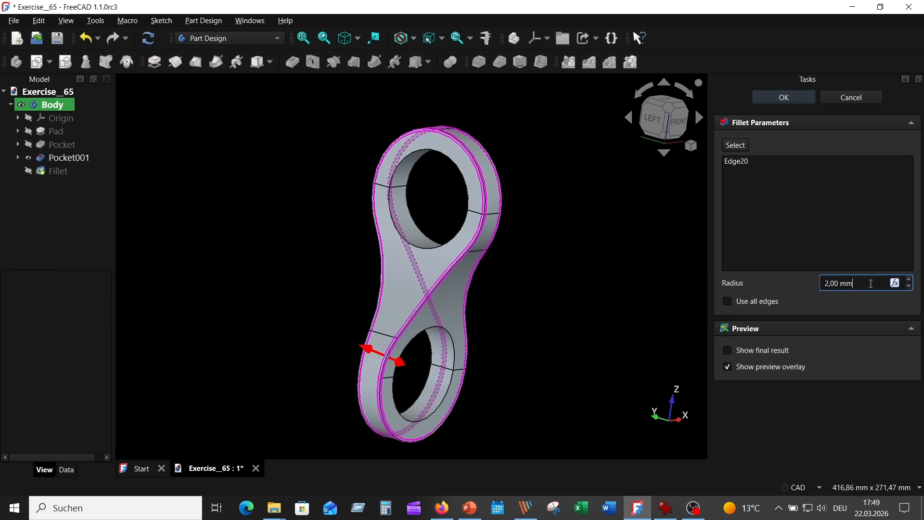
pyautogui.click(783, 97)
pyautogui.press('1')
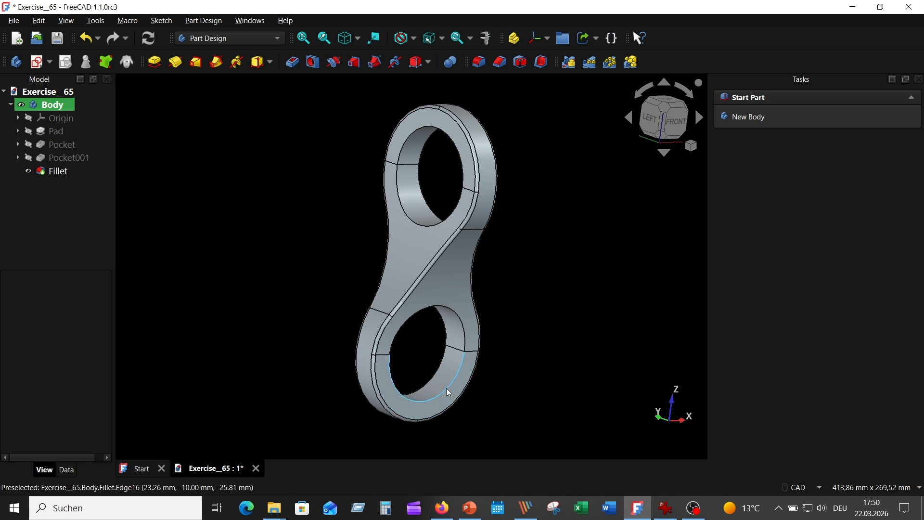
# Step: Fillet the rim edges of both ring holes on both sides with a 2 mm radius
pyautogui.click(447, 391)
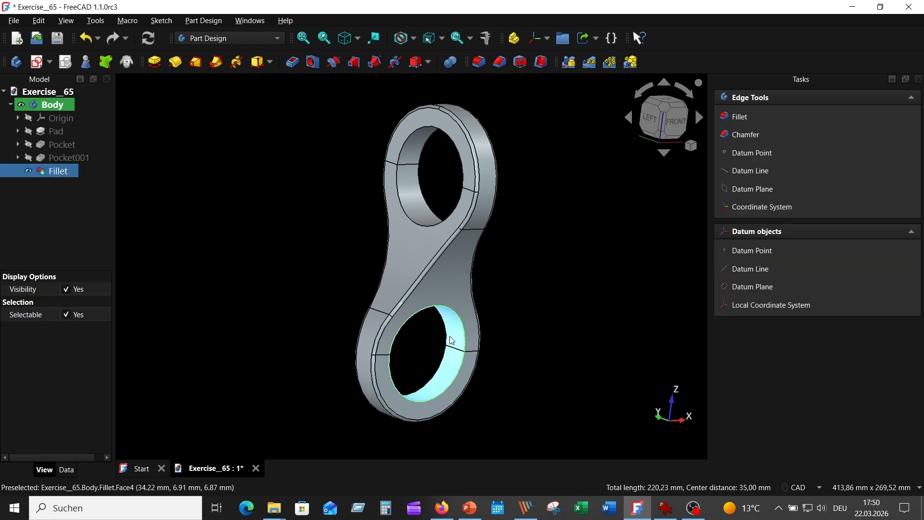
pyautogui.click(438, 373)
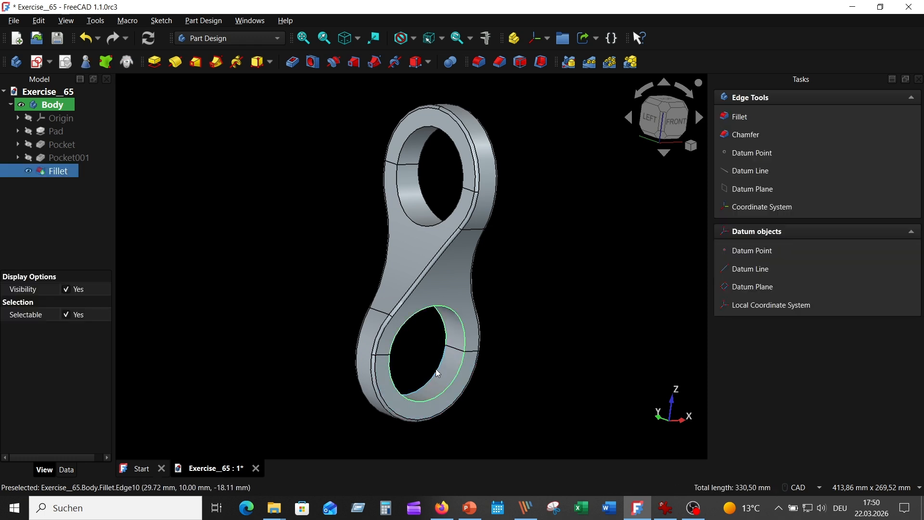
pyautogui.keyDown('ctrl'); pyautogui.click(436, 370); pyautogui.keyUp('ctrl')
pyautogui.keyDown('ctrl'); pyautogui.click(408, 217); pyautogui.keyUp('ctrl')
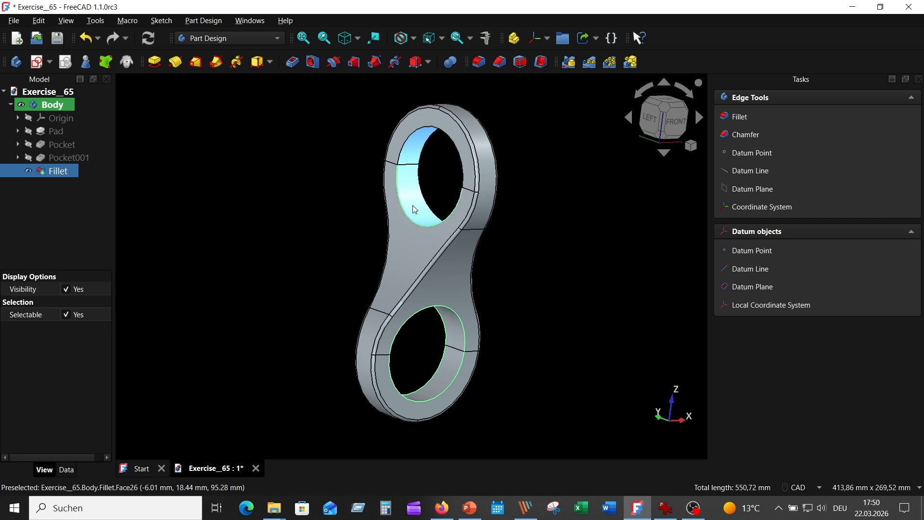
pyautogui.keyDown('ctrl'); pyautogui.click(403, 151); pyautogui.keyUp('ctrl')
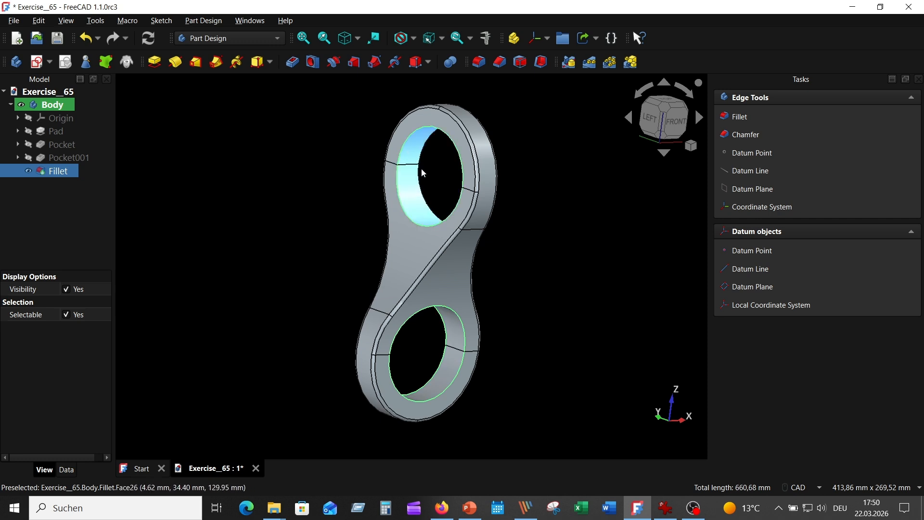
pyautogui.keyDown('ctrl'); pyautogui.click(426, 143); pyautogui.keyUp('ctrl')
pyautogui.keyDown('ctrl'); pyautogui.click(427, 198); pyautogui.keyUp('ctrl')
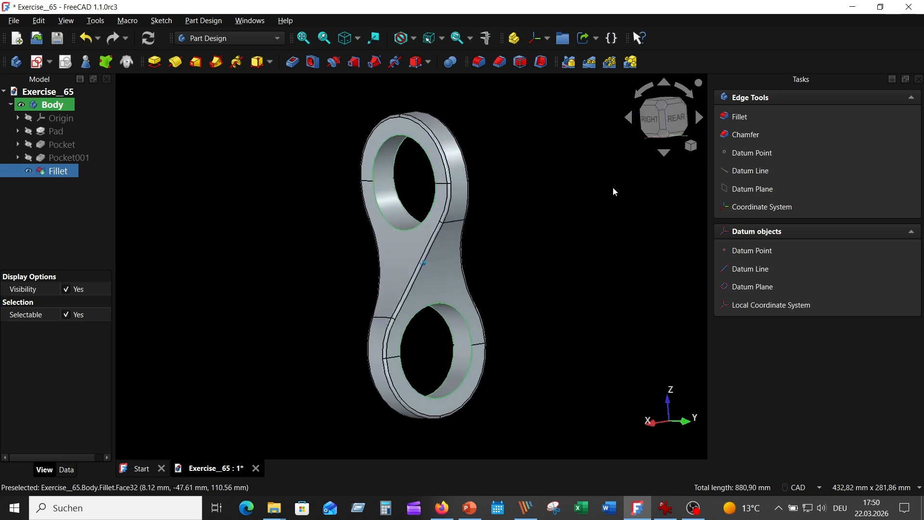
pyautogui.click(481, 63)
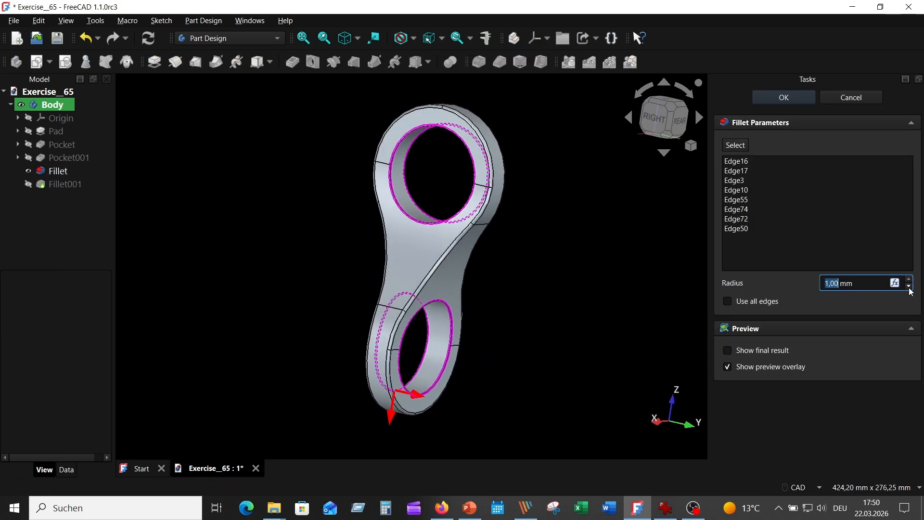
pyautogui.click(909, 279)
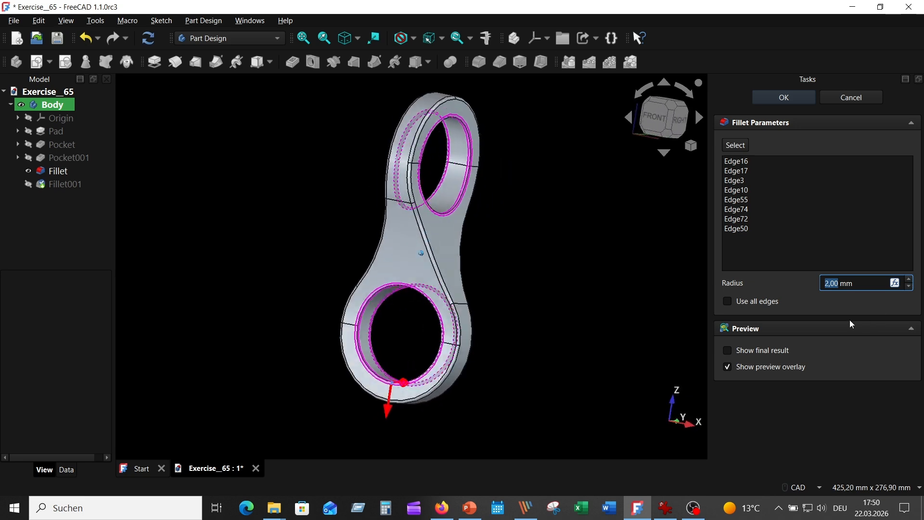
pyautogui.click(783, 98)
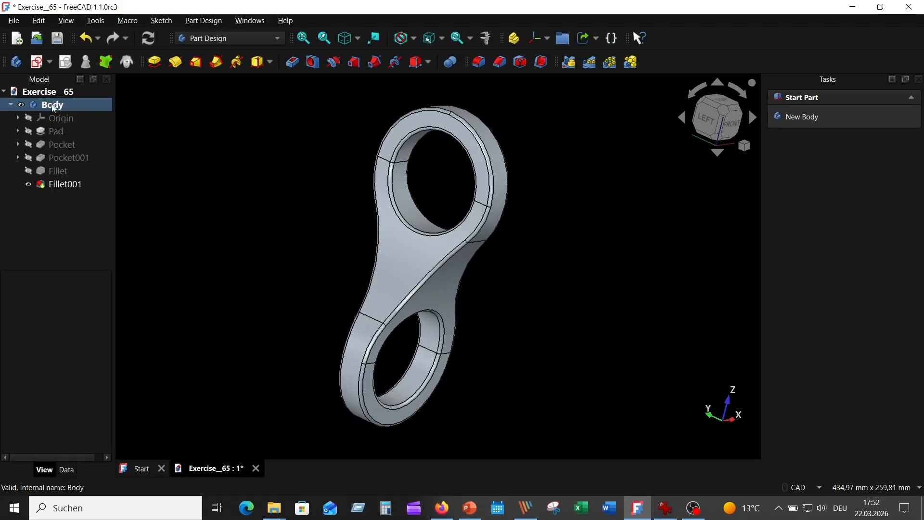
# Step: Set the Body's appearance material to Chrome
pyautogui.click(54, 106)
pyautogui.rightClick(54, 106)
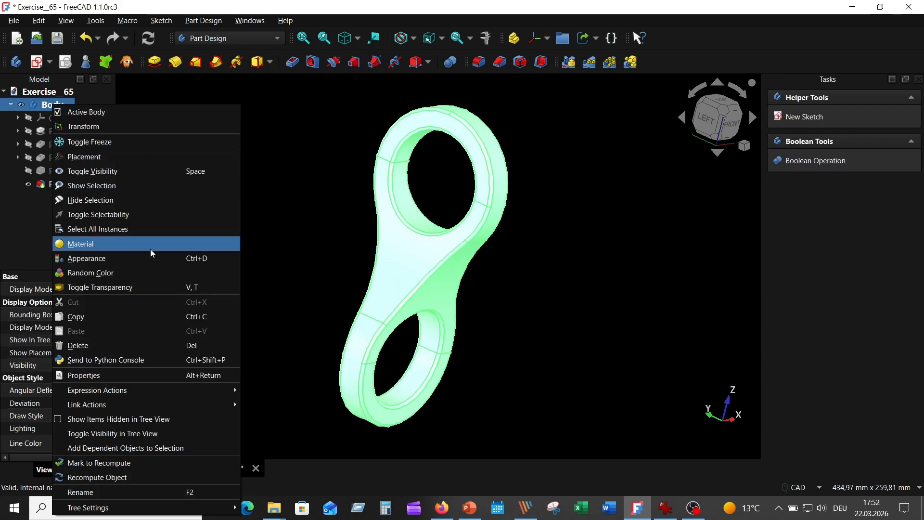
pyautogui.click(135, 257)
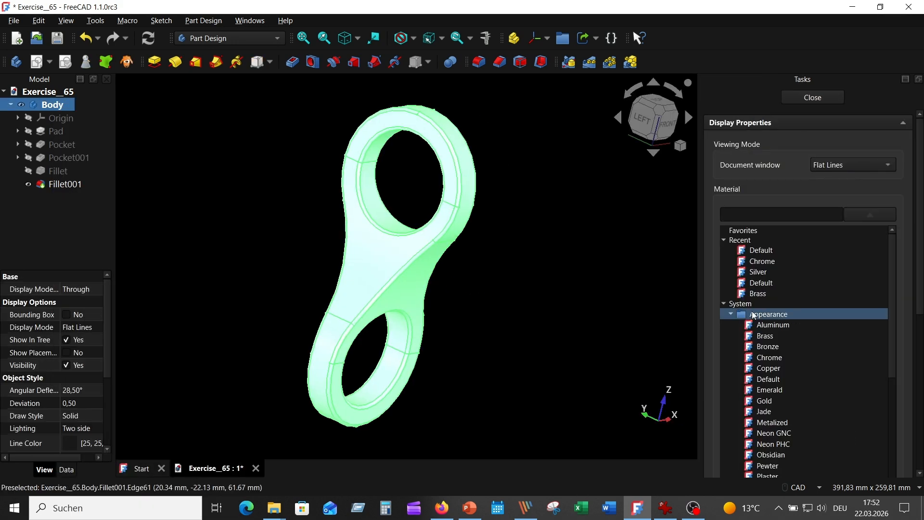
pyautogui.click(778, 263)
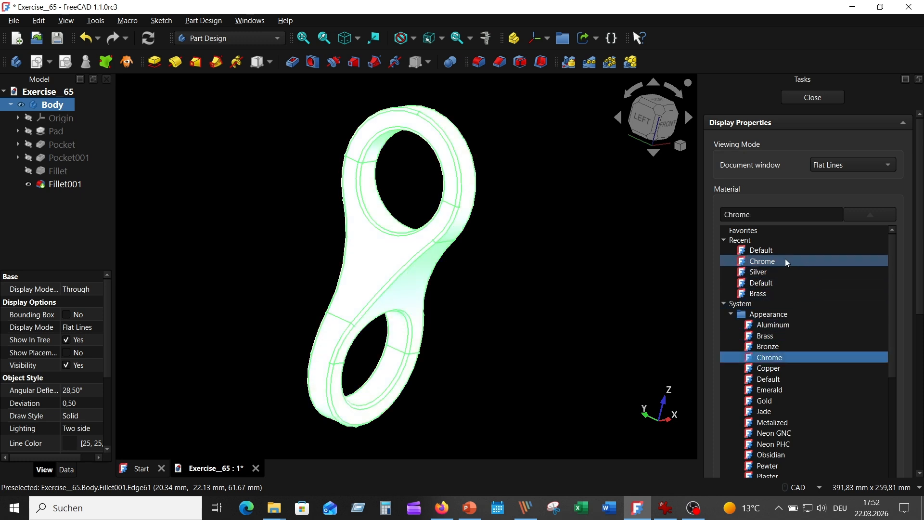
pyautogui.click(803, 98)
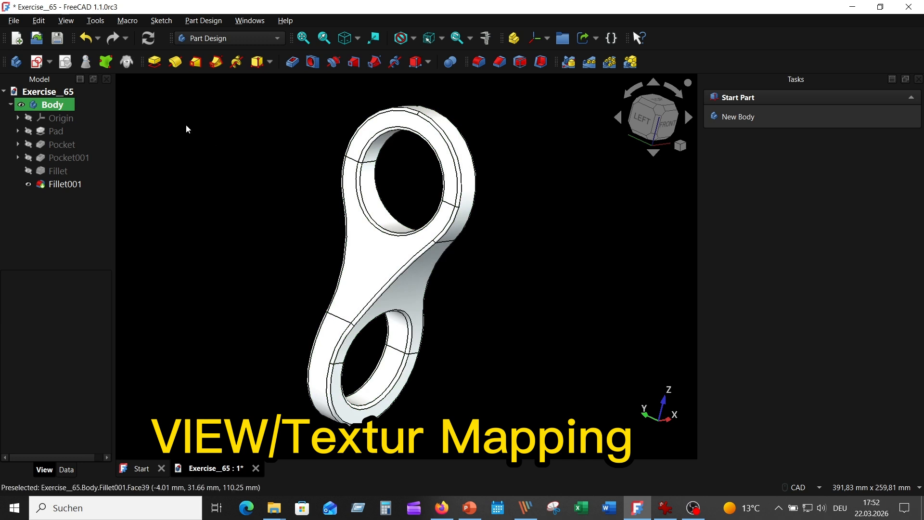
# Step: Apply texture mapping with the image "Brushed Metal Texture, Grey.PNG" and enable the Environment option
pyautogui.click(66, 21)
pyautogui.click(112, 223)
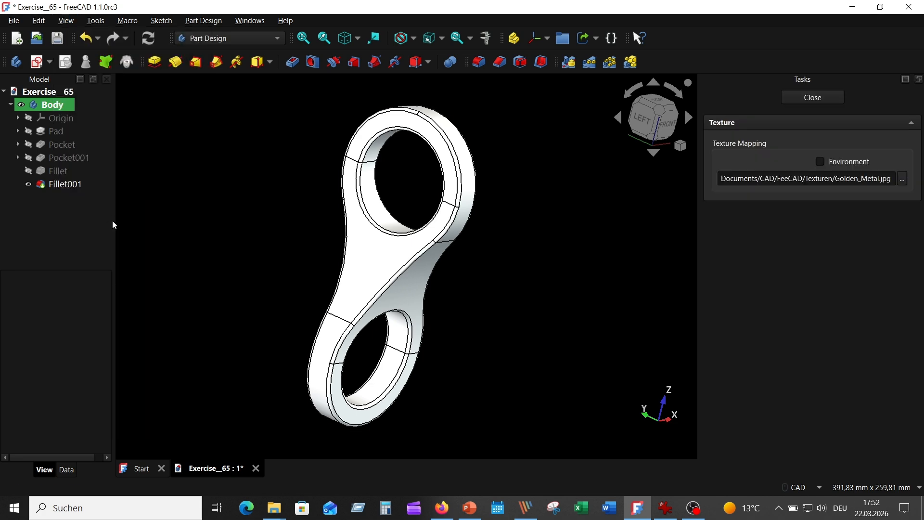
pyautogui.click(901, 179)
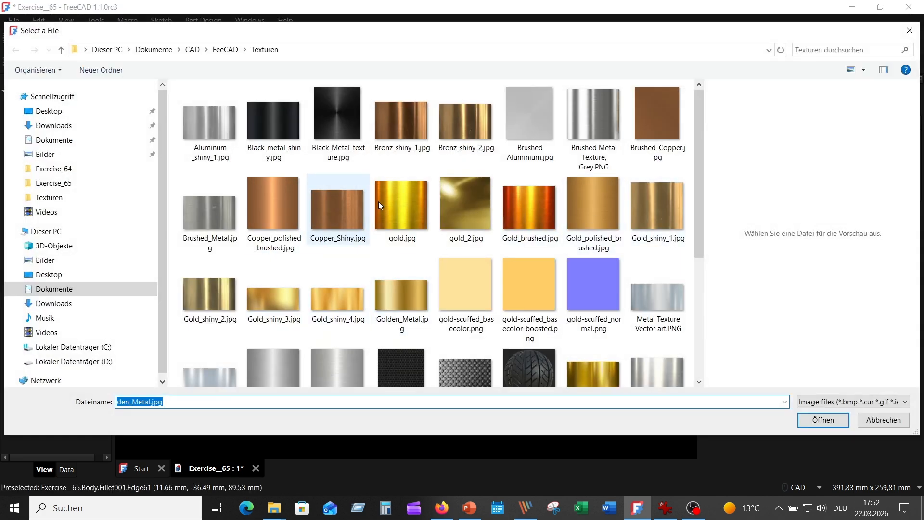
pyautogui.click(590, 136)
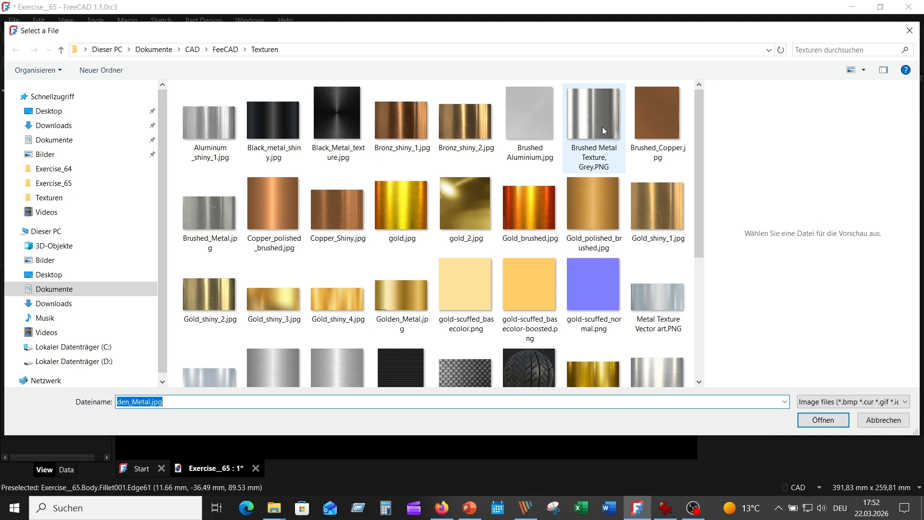
pyautogui.click(820, 419)
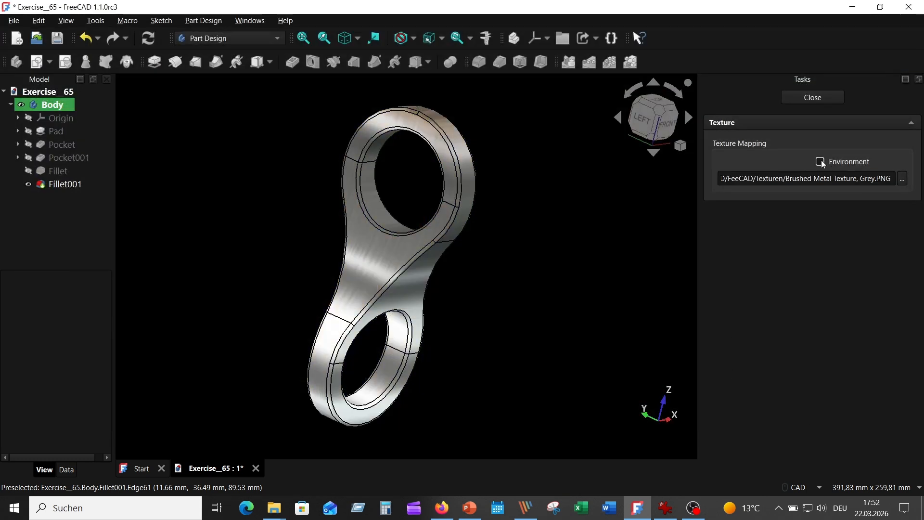
pyautogui.click(820, 162)
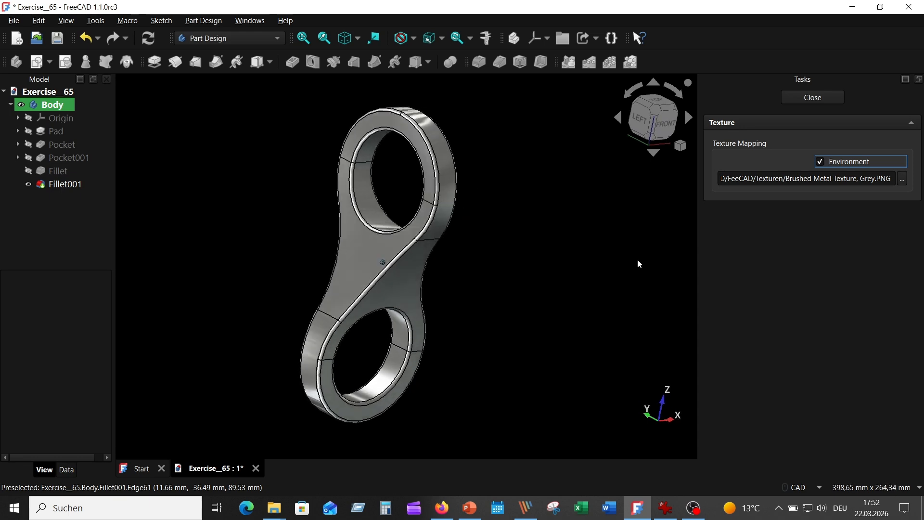